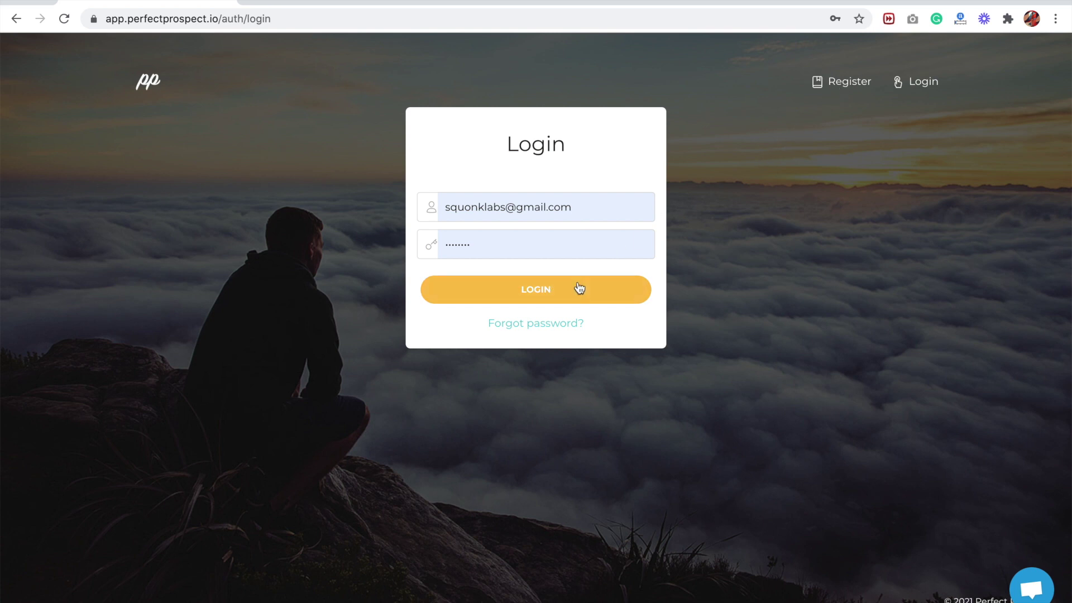
- Log in with the prefilled credentials, and view the form for adding a new LinkedIn account before closing it
{"action": "left_click", "coordinate": [562, 301]}
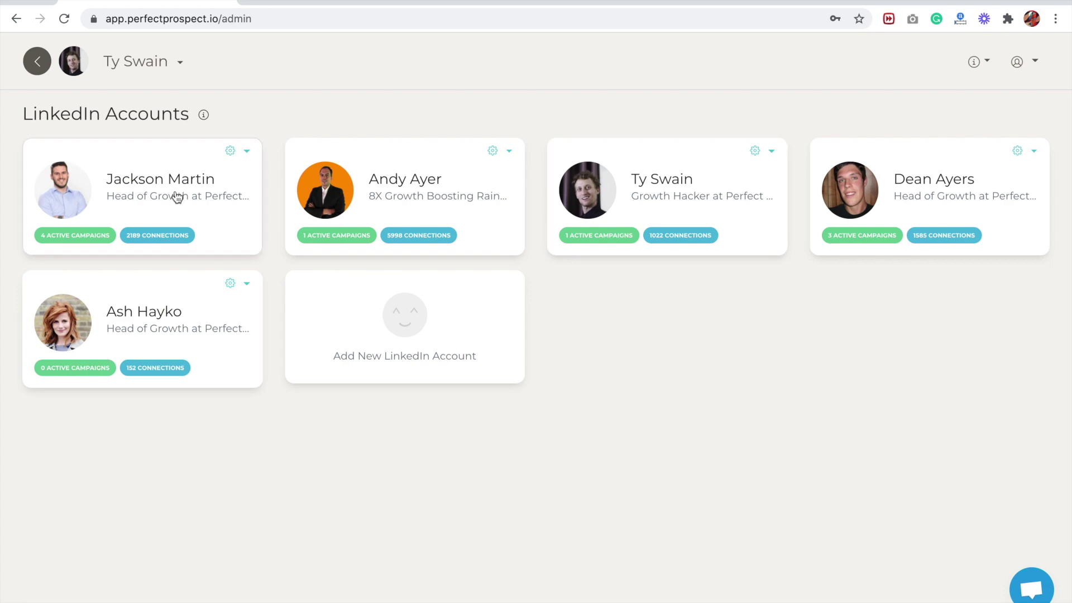
{"action": "left_click", "coordinate": [403, 343]}
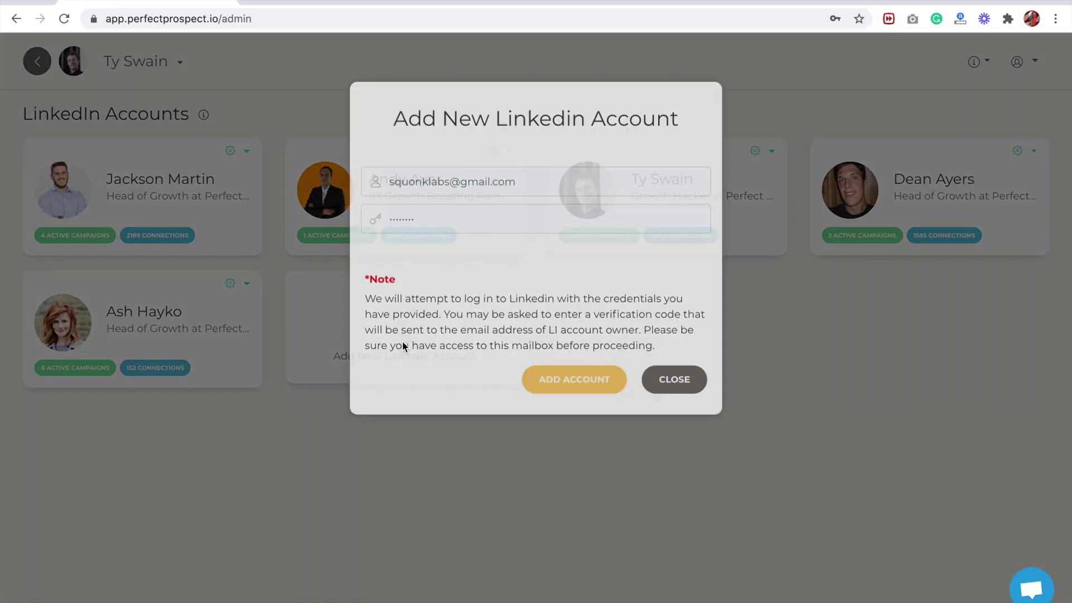
{"action": "left_click_drag", "start_coordinate": [385, 143], "coordinate": [706, 156]}
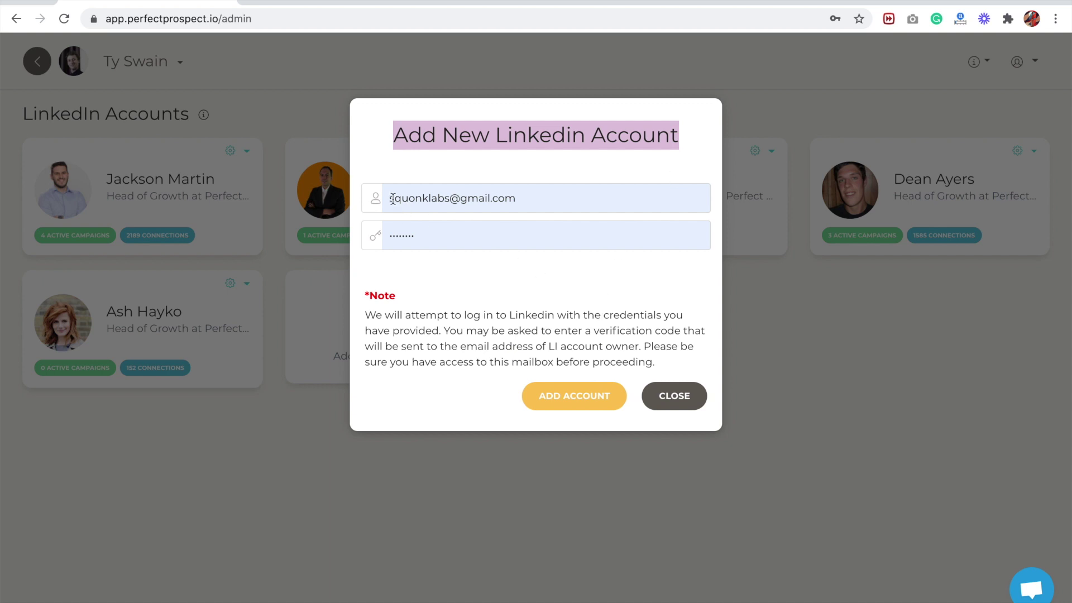
{"action": "left_click", "coordinate": [541, 203]}
{"action": "left_click", "coordinate": [566, 141]}
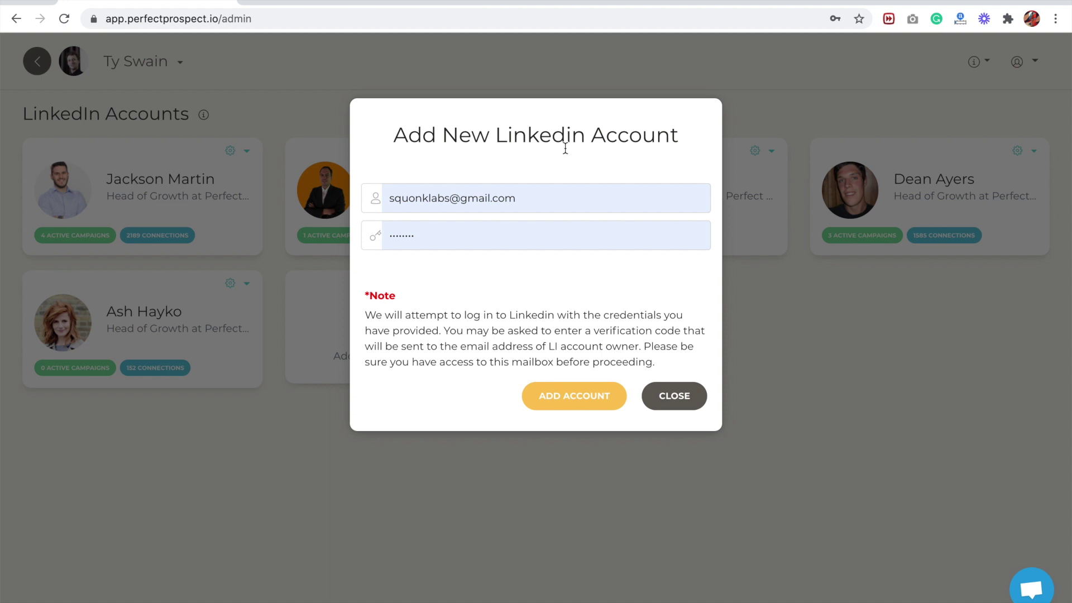
{"action": "left_click", "coordinate": [665, 403]}
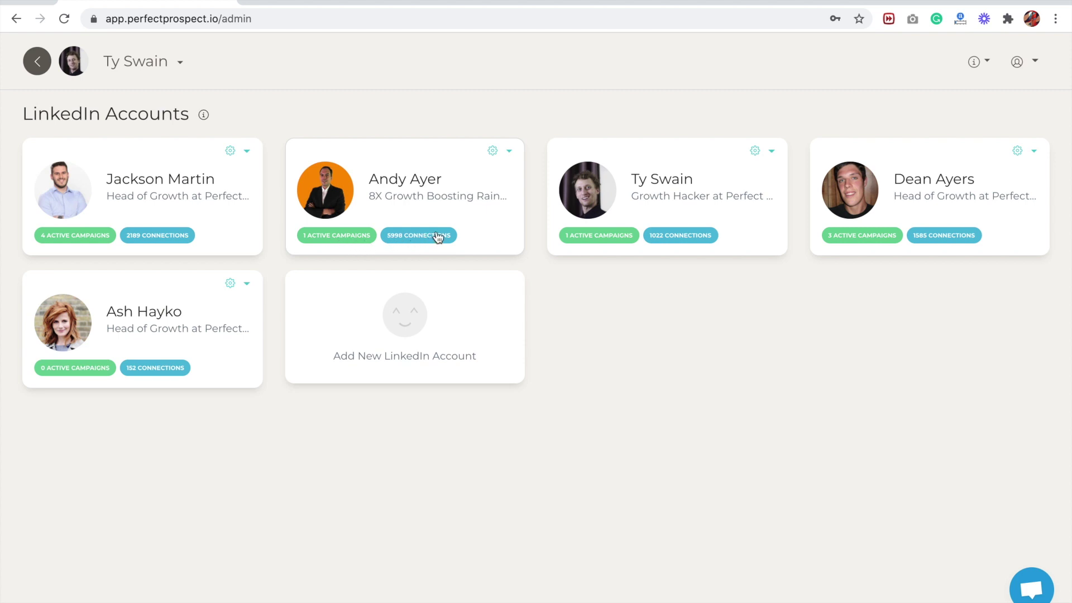
- Examine the headline and About summary in the profile editor of the second LinkedIn account, and close it without saving
{"action": "left_click", "coordinate": [506, 151]}
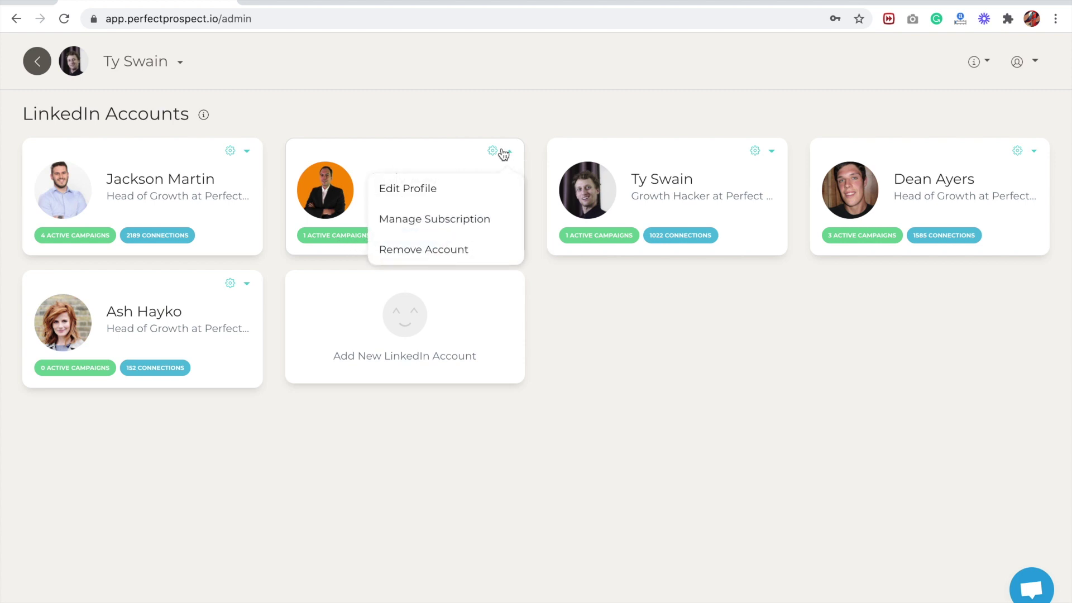
{"action": "left_click", "coordinate": [428, 193]}
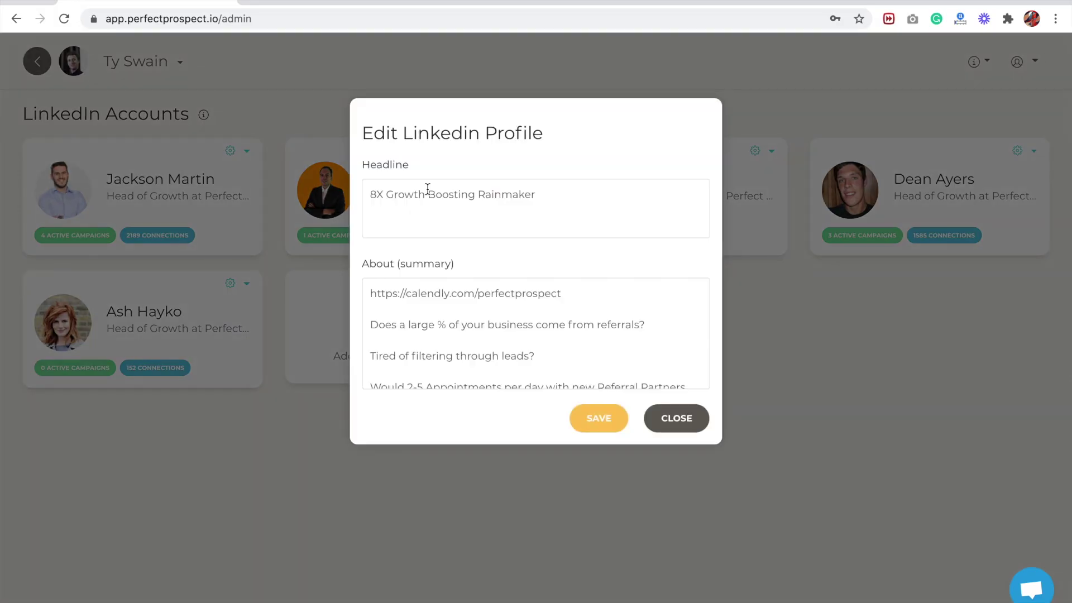
{"action": "left_click", "coordinate": [568, 205]}
{"action": "key", "text": "super+a"}
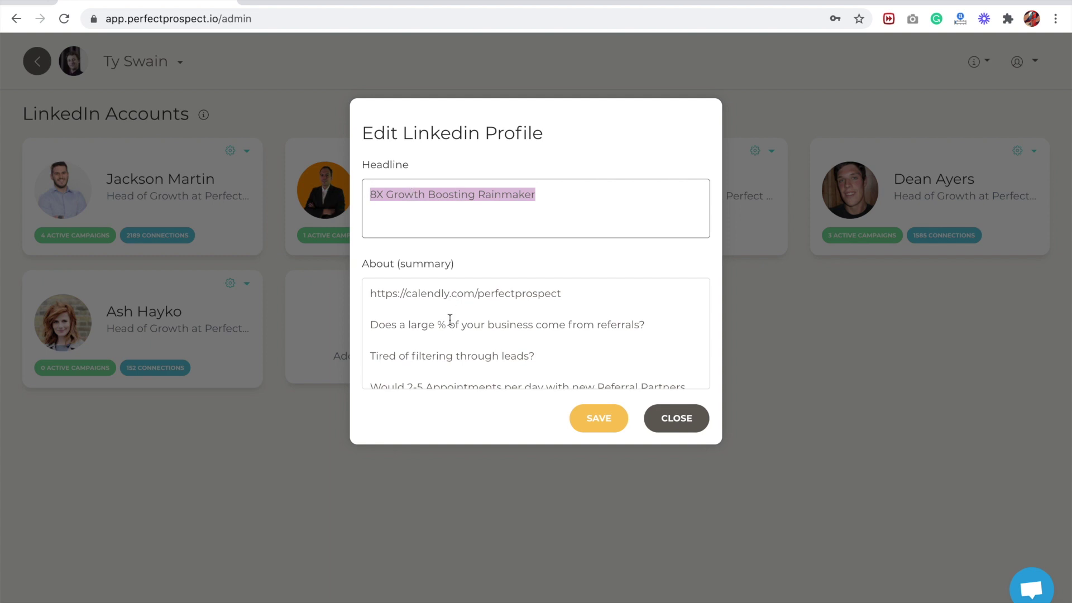
{"action": "left_click", "coordinate": [383, 297]}
{"action": "left_click_drag", "start_coordinate": [372, 293], "coordinate": [545, 410]}
{"action": "left_click", "coordinate": [661, 427]}
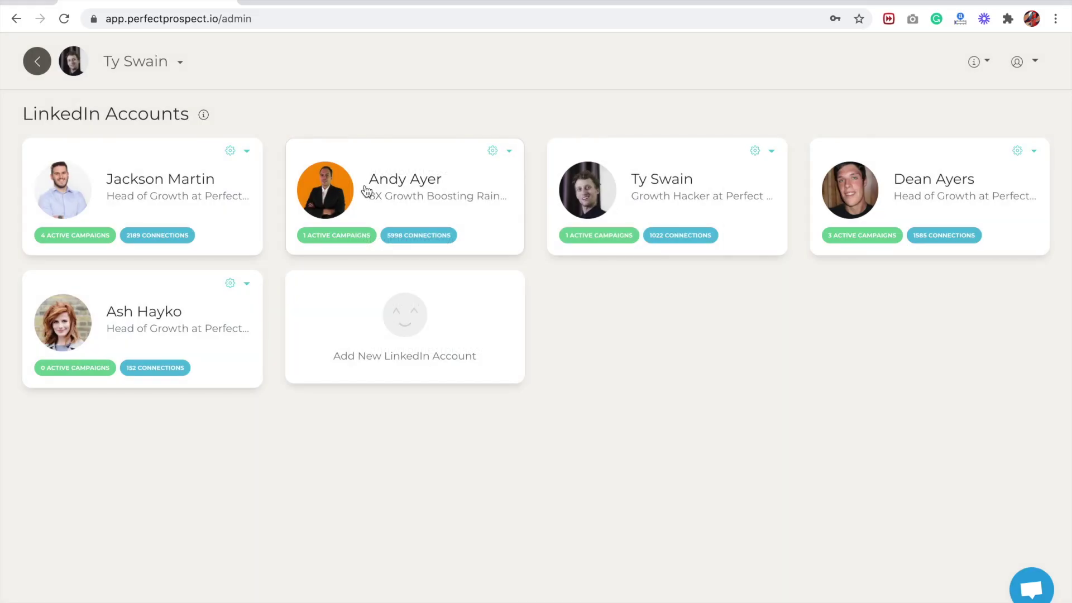
- Open the second LinkedIn account and start a new sequence for it
{"action": "left_click", "coordinate": [367, 191]}
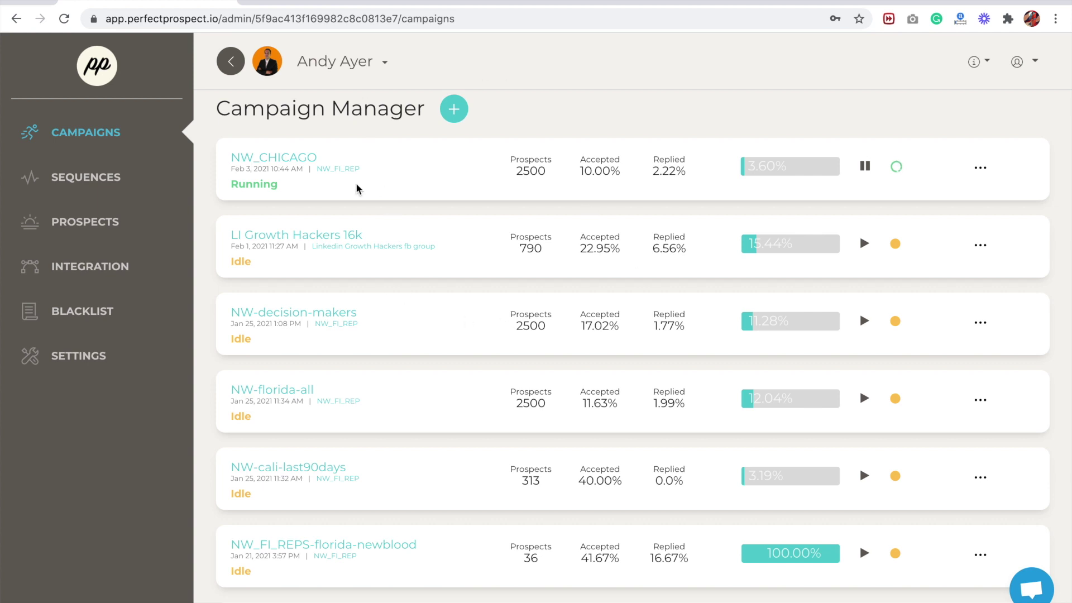
{"action": "left_click_drag", "start_coordinate": [218, 107], "coordinate": [409, 116]}
{"action": "left_click", "coordinate": [338, 151]}
{"action": "left_click", "coordinate": [112, 178]}
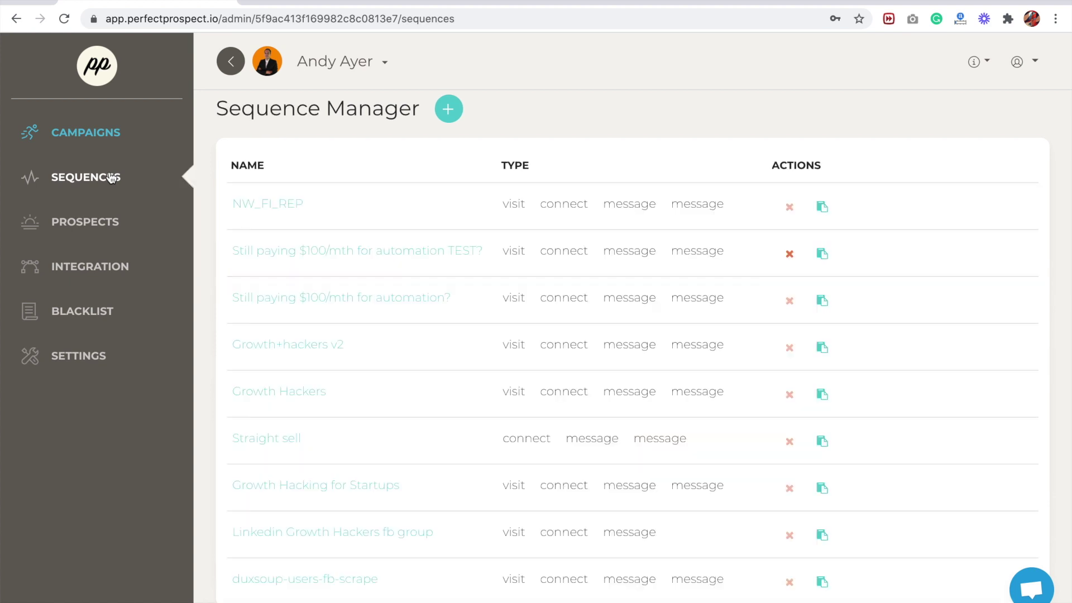
{"action": "left_click", "coordinate": [448, 113]}
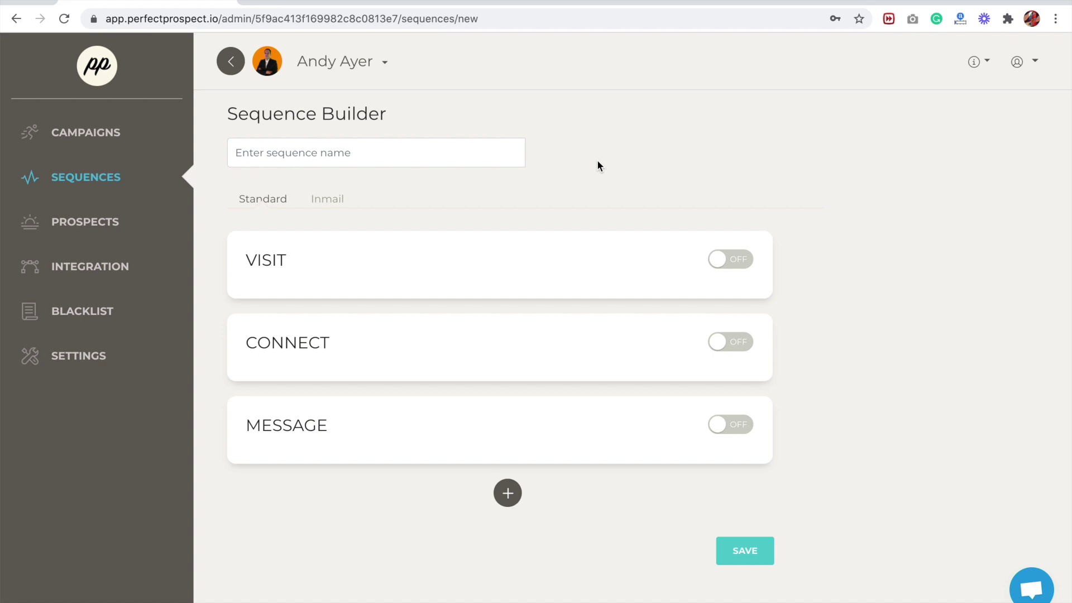
- Turn on the Visit and Connect steps of the new sequence
{"action": "left_click", "coordinate": [729, 259]}
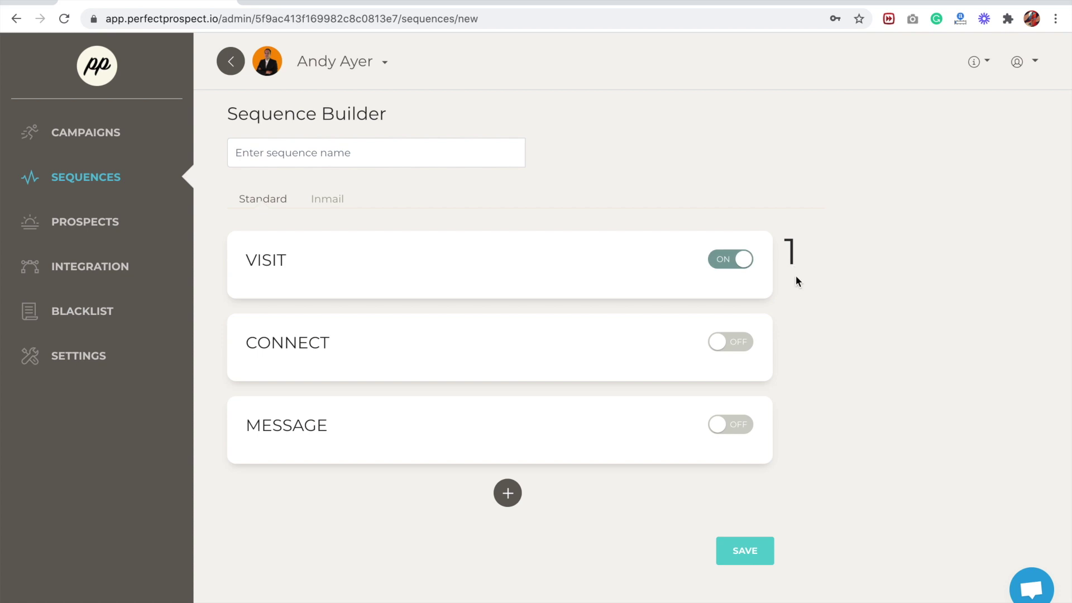
{"action": "scroll", "coordinate": [795, 276], "scroll_direction": "down", "scroll_amount": 1}
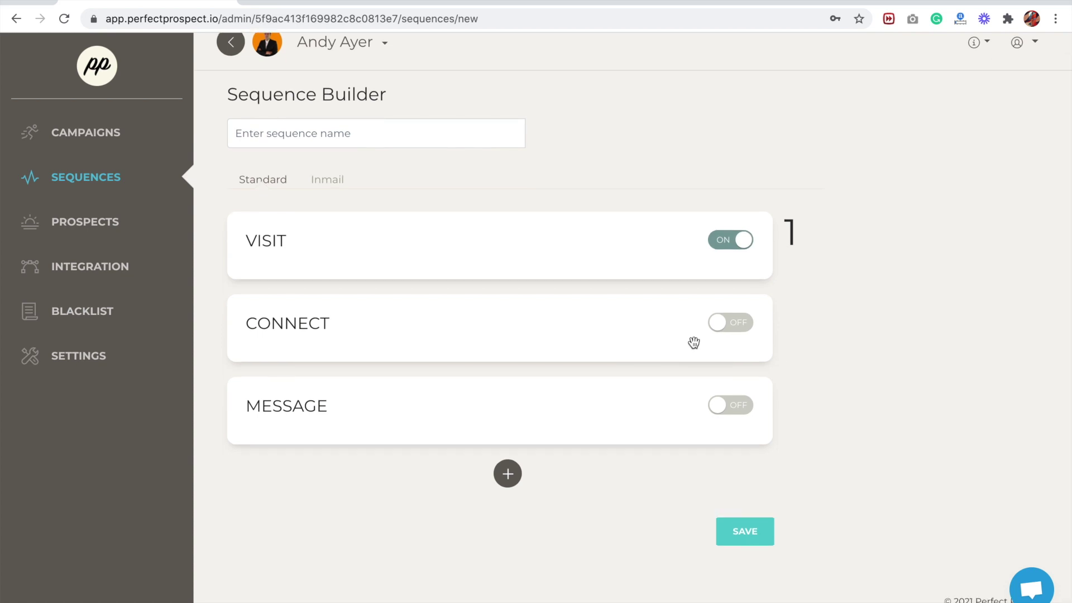
{"action": "left_click", "coordinate": [724, 329]}
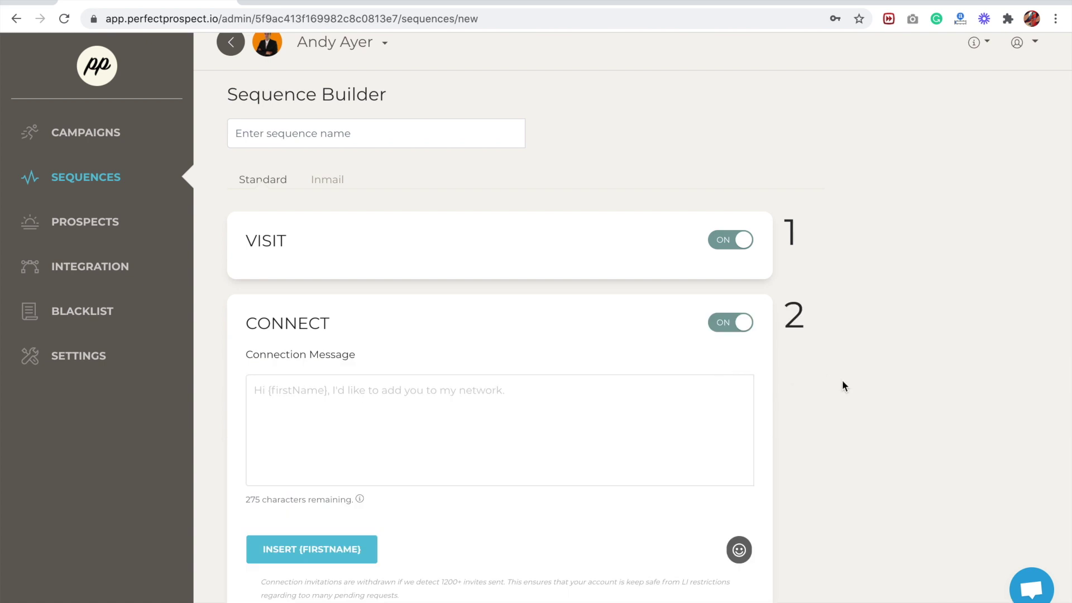
- Write the connection message "{firstName} - I'd like to add you to my connect." using the first-name placeholder
{"action": "scroll", "coordinate": [842, 385], "scroll_direction": "down", "scroll_amount": 3}
{"action": "left_click", "coordinate": [311, 483]}
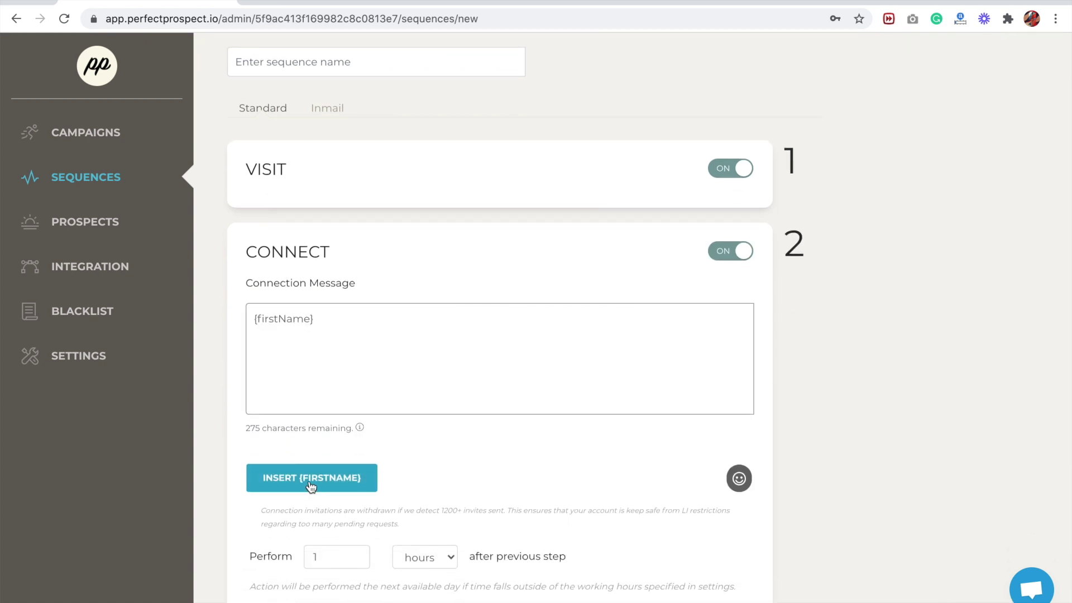
{"action": "type", "text": "- "}
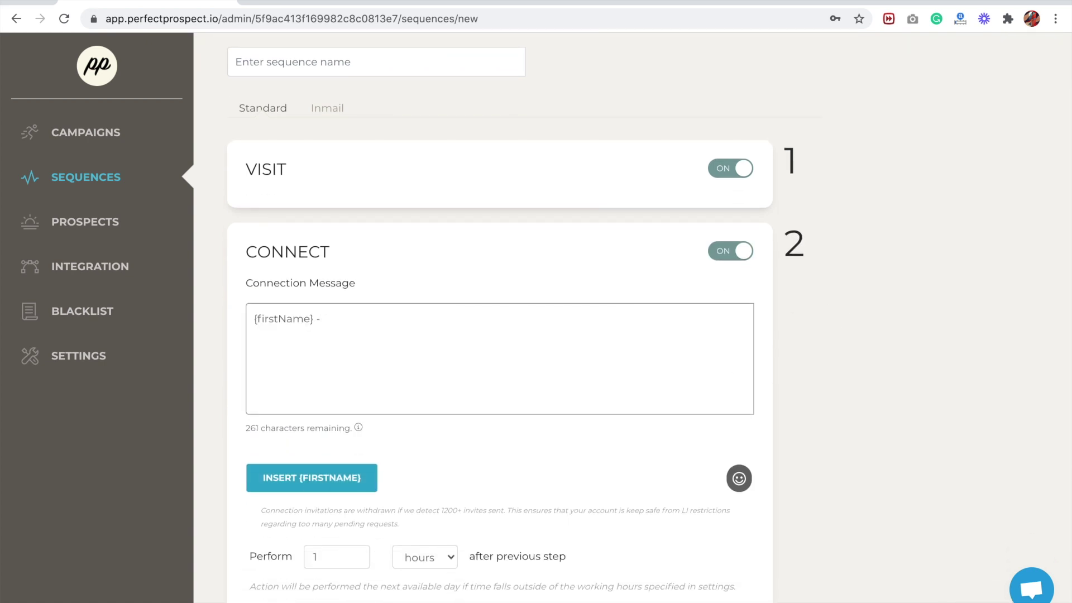
{"action": "type", "text": "I'd like to "}
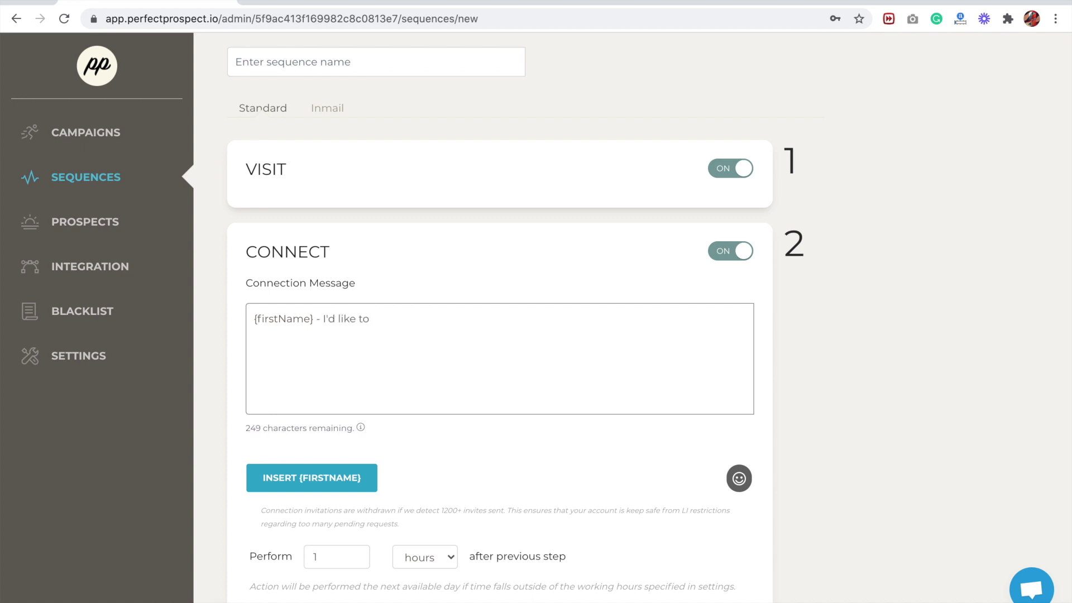
{"action": "type", "text": " add you to m"}
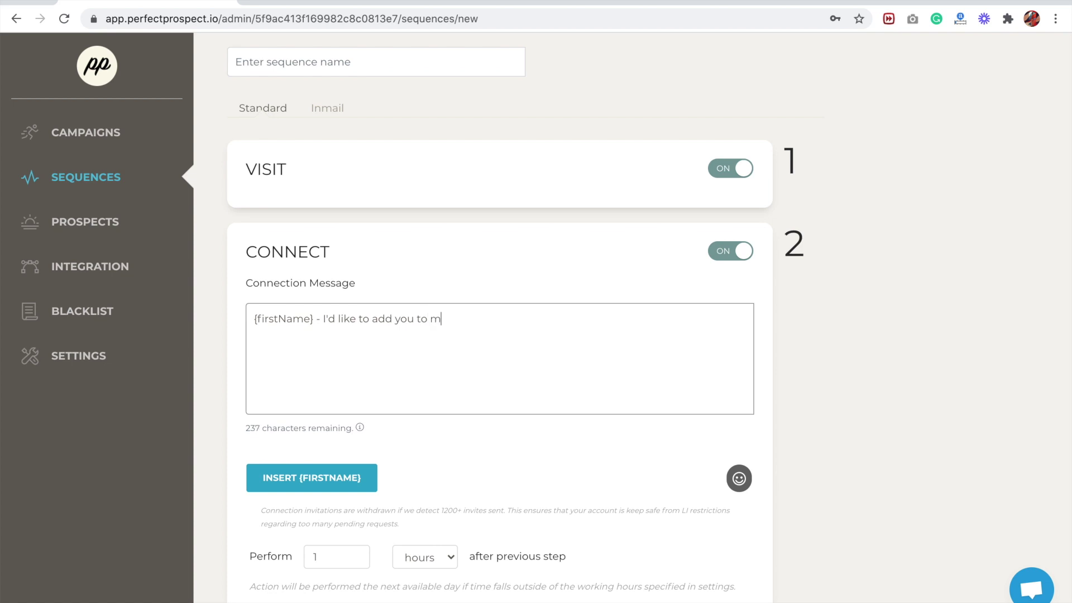
{"action": "type", "text": "y connect."}
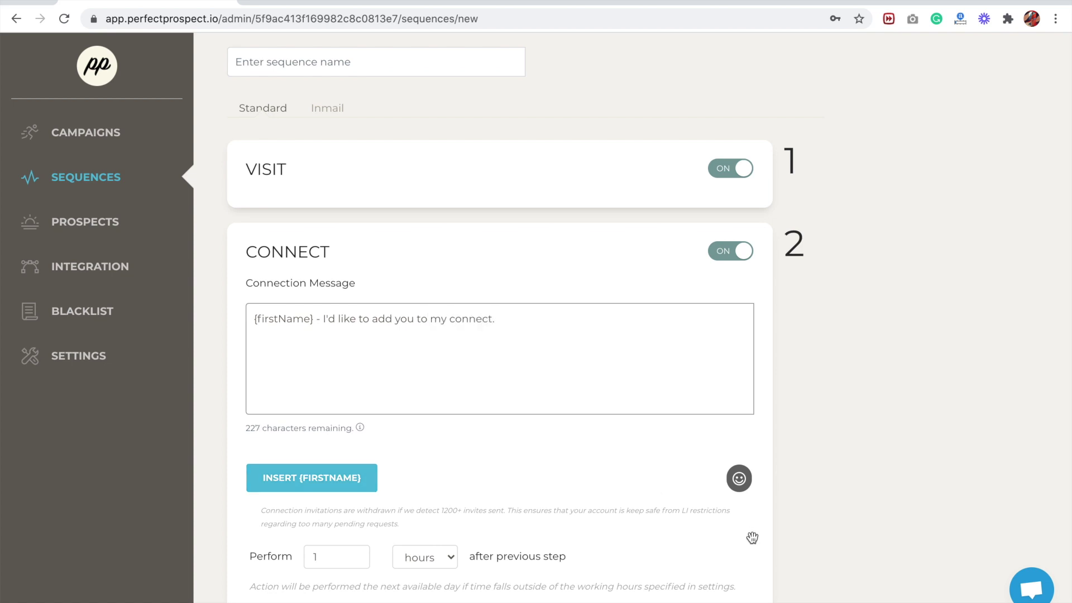
- Schedule the Connect step to be performed 2 days after the previous step
{"action": "scroll", "coordinate": [765, 529], "scroll_direction": "down", "scroll_amount": 3}
{"action": "left_click", "coordinate": [324, 428]}
{"action": "double_click", "coordinate": [302, 430]}
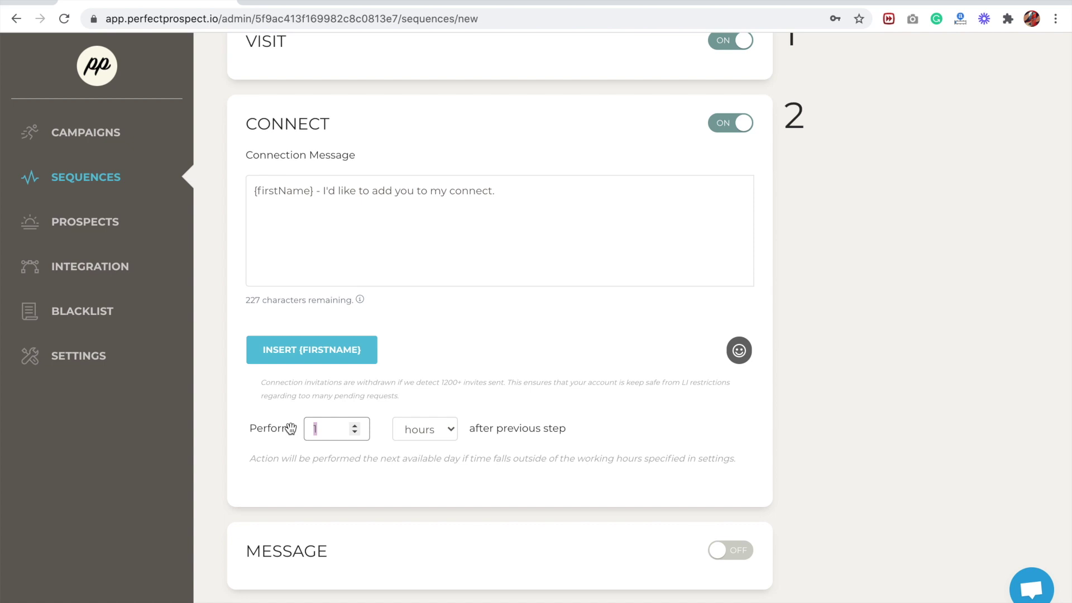
{"action": "left_click", "coordinate": [434, 430]}
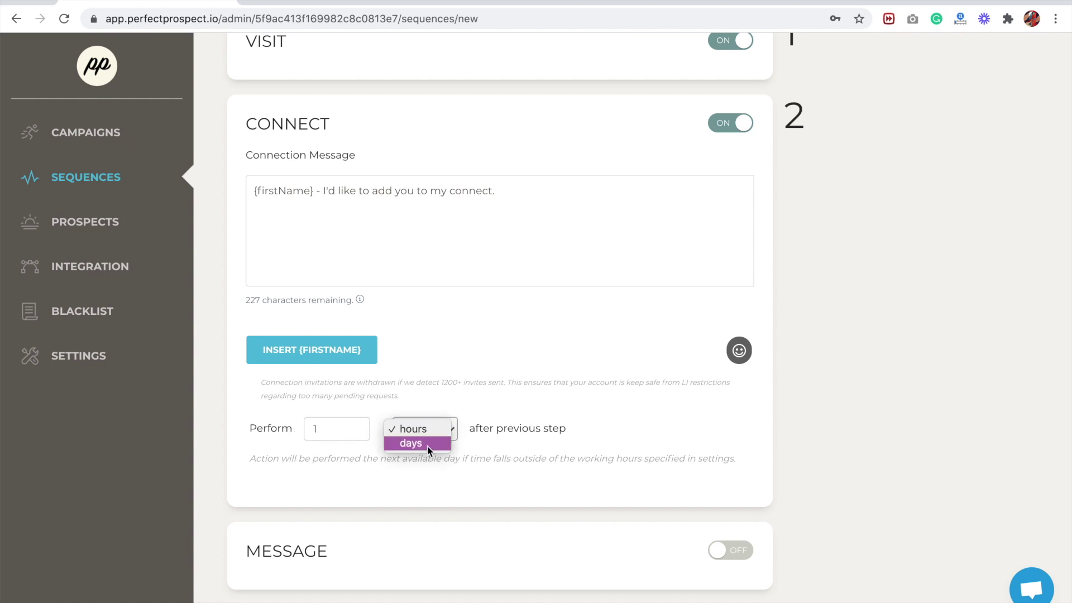
{"action": "left_click", "coordinate": [427, 445]}
{"action": "double_click", "coordinate": [293, 429]}
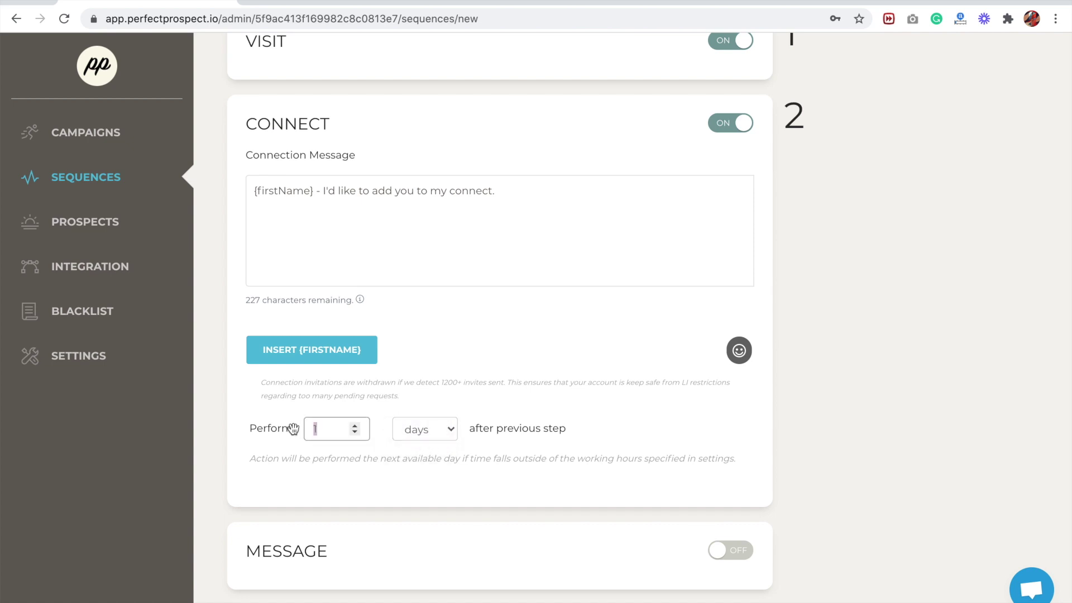
{"action": "type", "text": "2"}
- Turn on the Message step below Connect and insert the {firstName} placeholder into its follow-up message
{"action": "scroll", "coordinate": [642, 430], "scroll_direction": "down", "scroll_amount": 1}
{"action": "scroll", "coordinate": [642, 430], "scroll_direction": "down", "scroll_amount": 2}
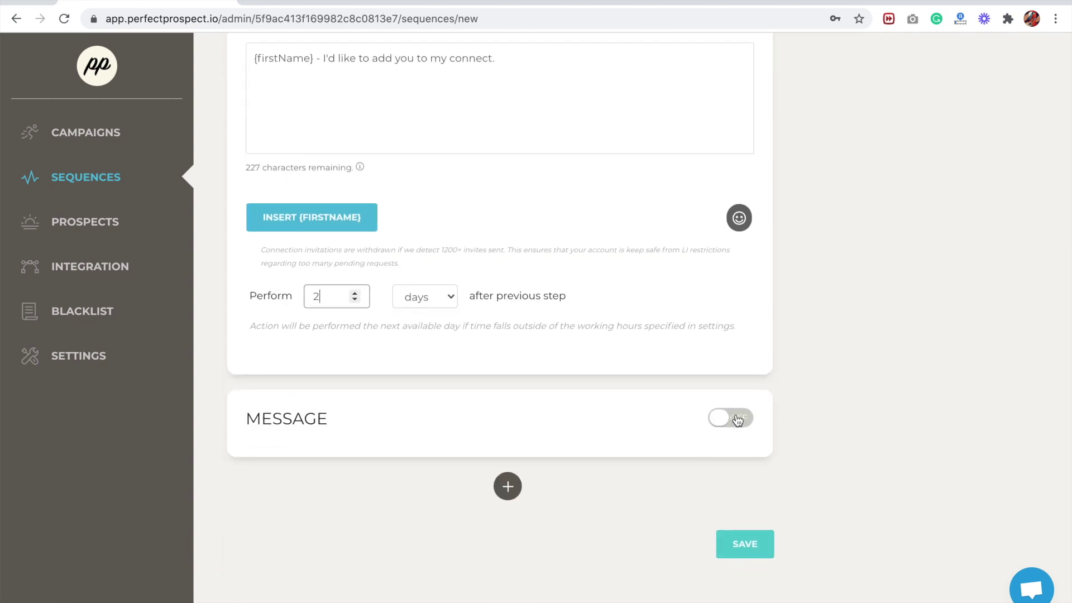
{"action": "scroll", "coordinate": [802, 414], "scroll_direction": "down", "scroll_amount": 3}
{"action": "scroll", "coordinate": [797, 355], "scroll_direction": "up", "scroll_amount": 5}
{"action": "scroll", "coordinate": [796, 350], "scroll_direction": "up", "scroll_amount": 3}
{"action": "scroll", "coordinate": [804, 379], "scroll_direction": "down", "scroll_amount": 2}
{"action": "scroll", "coordinate": [812, 396], "scroll_direction": "down", "scroll_amount": 6}
{"action": "left_click", "coordinate": [371, 323]}
{"action": "left_click", "coordinate": [323, 463]}
{"action": "scroll", "coordinate": [503, 450], "scroll_direction": "down", "scroll_amount": 2}
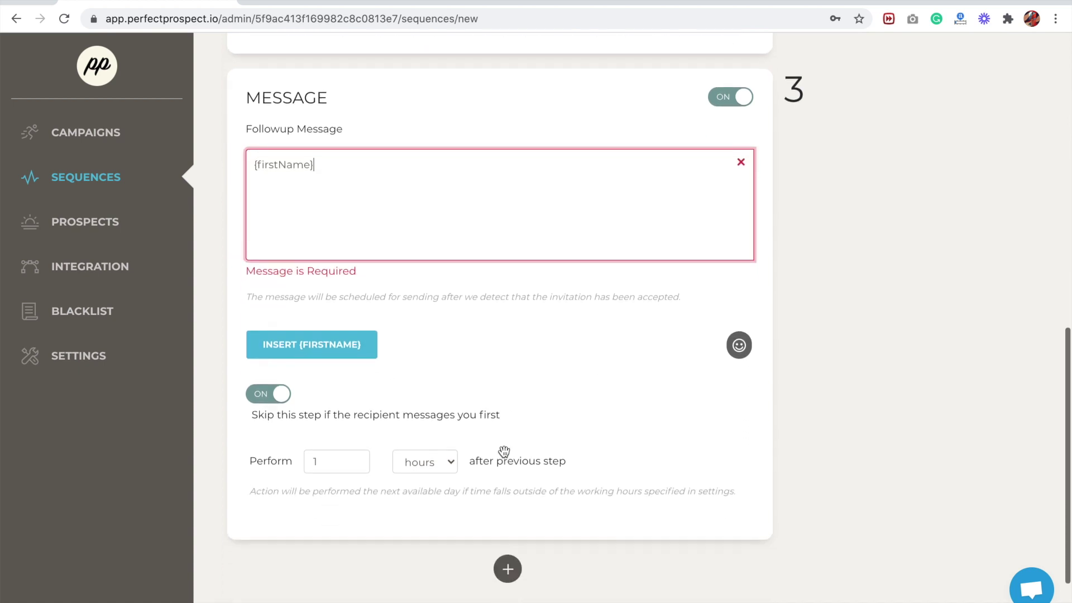
- Switch the follow-up message's option to skip it if the recipient messages first off and back on
{"action": "double_click", "coordinate": [322, 461]}
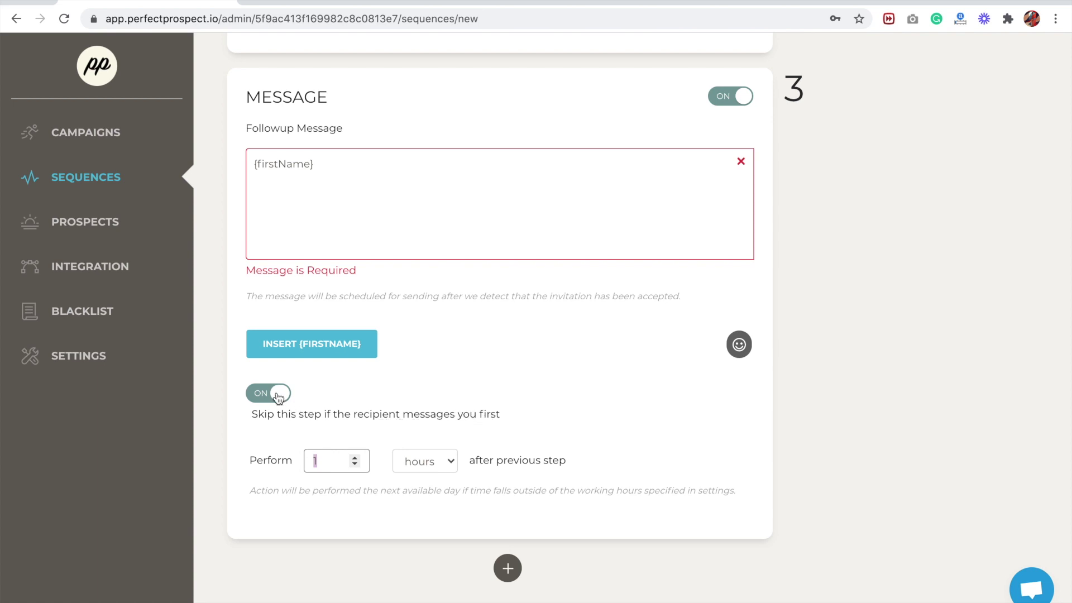
{"action": "scroll", "coordinate": [687, 402], "scroll_direction": "up", "scroll_amount": 8}
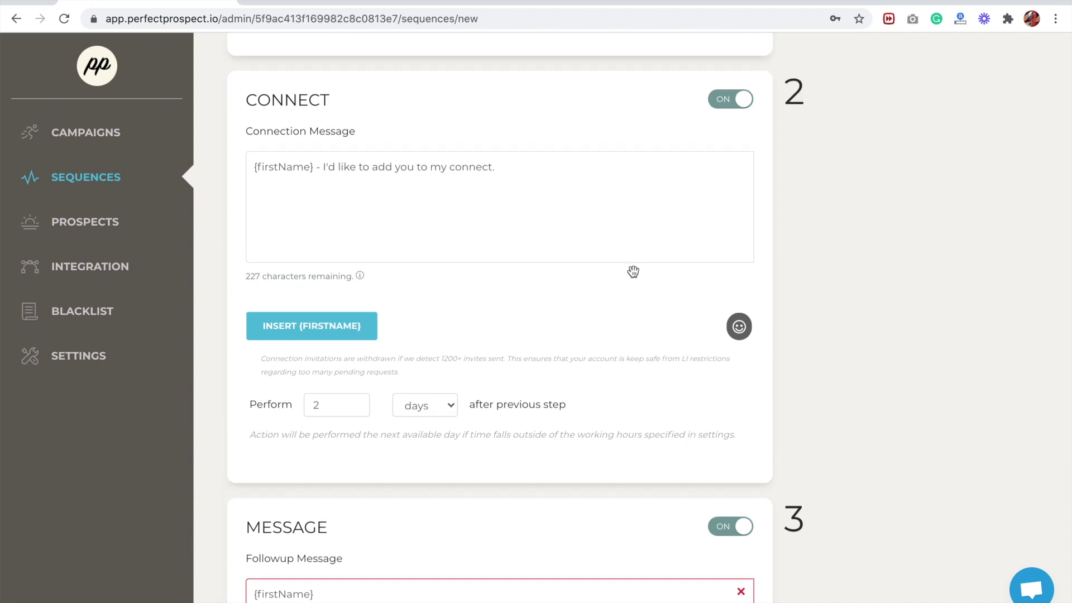
{"action": "scroll", "coordinate": [633, 272], "scroll_direction": "down", "scroll_amount": 5}
{"action": "scroll", "coordinate": [633, 272], "scroll_direction": "down", "scroll_amount": 1}
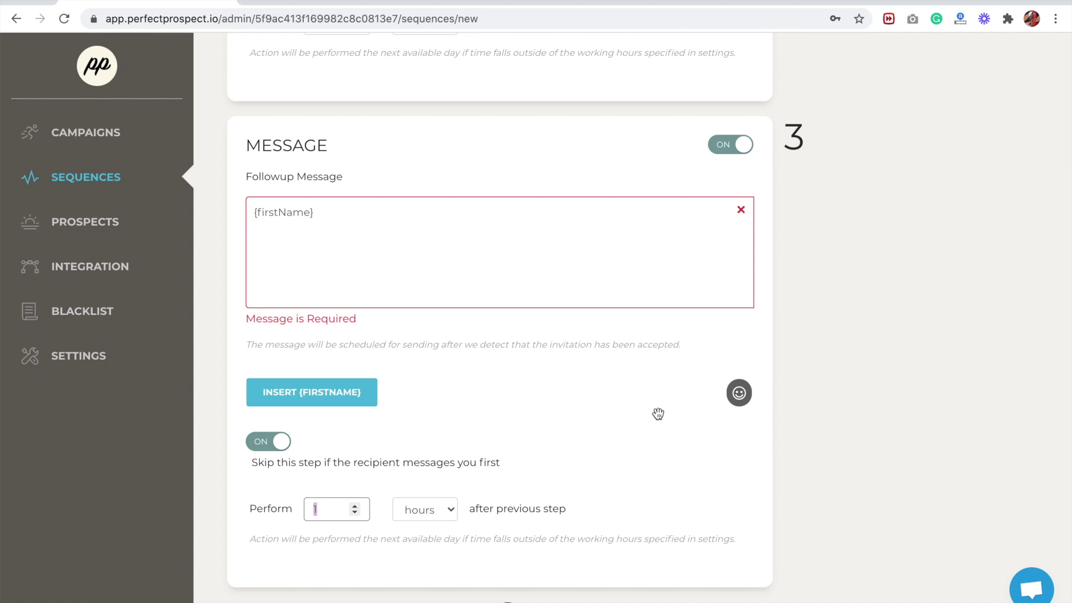
{"action": "left_click", "coordinate": [272, 446]}
{"action": "left_click", "coordinate": [271, 445]}
- Add four more Message steps to the end of the sequence
{"action": "scroll", "coordinate": [825, 404], "scroll_direction": "down", "scroll_amount": 5}
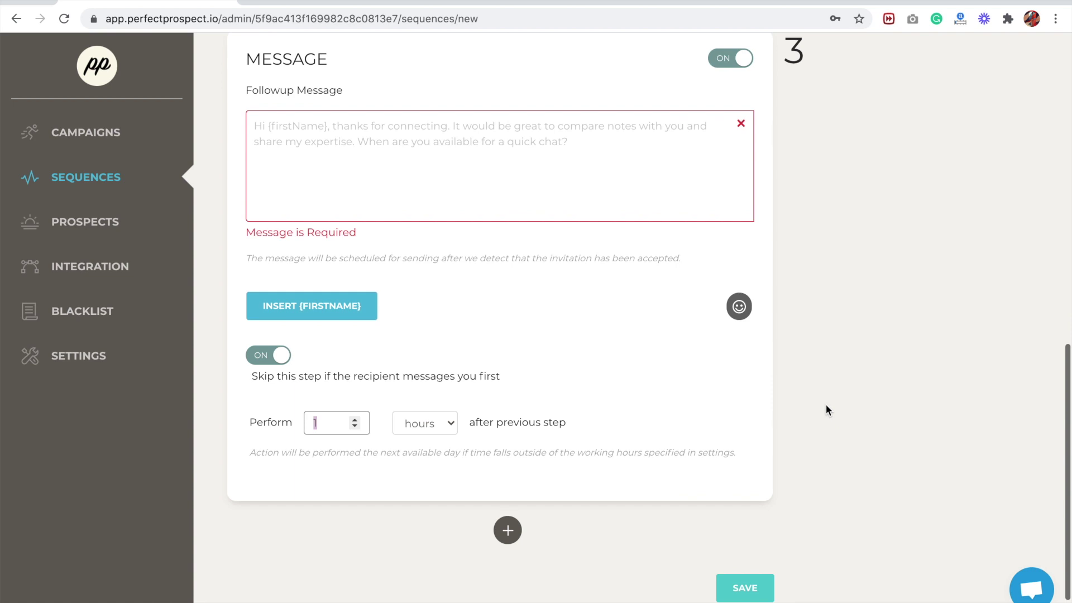
{"action": "left_click", "coordinate": [508, 529]}
{"action": "scroll", "coordinate": [799, 508], "scroll_direction": "down", "scroll_amount": 5}
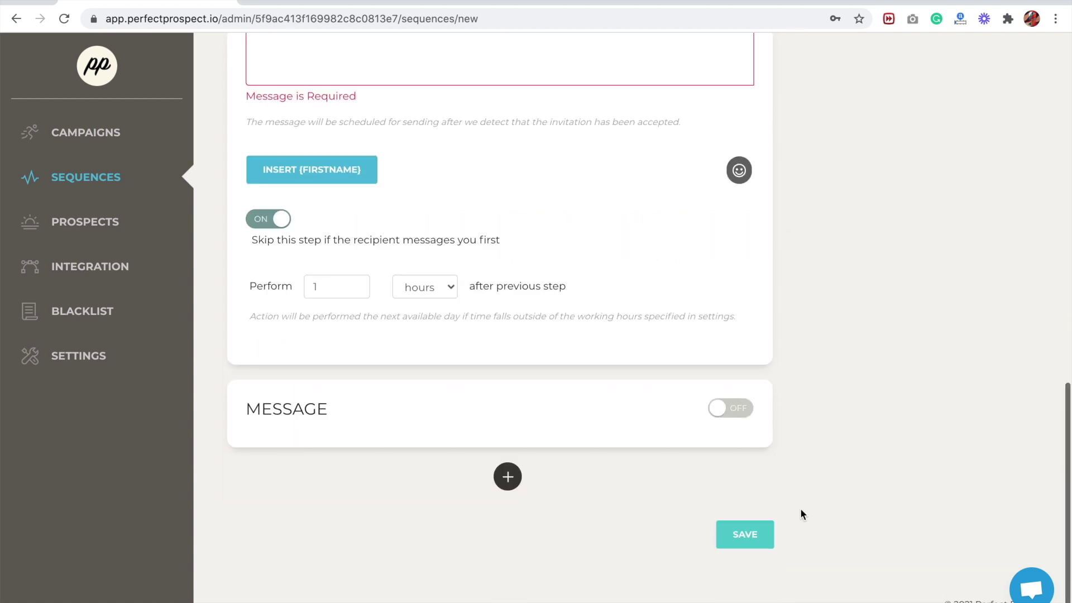
{"action": "left_click", "coordinate": [507, 474]}
{"action": "scroll", "coordinate": [826, 457], "scroll_direction": "down", "scroll_amount": 3}
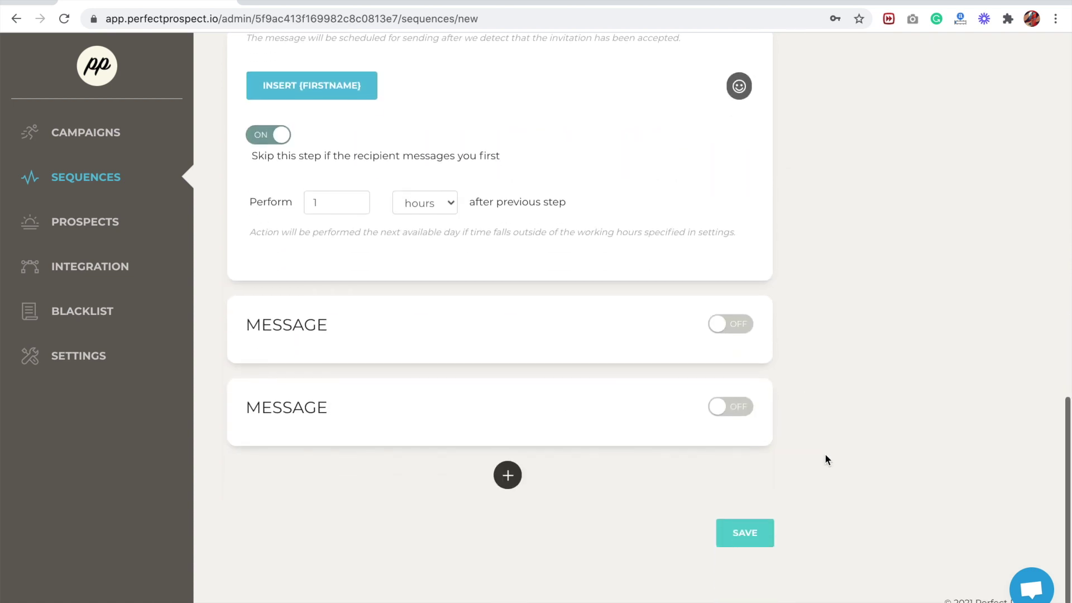
{"action": "left_click", "coordinate": [505, 473]}
{"action": "scroll", "coordinate": [797, 434], "scroll_direction": "down", "scroll_amount": 3}
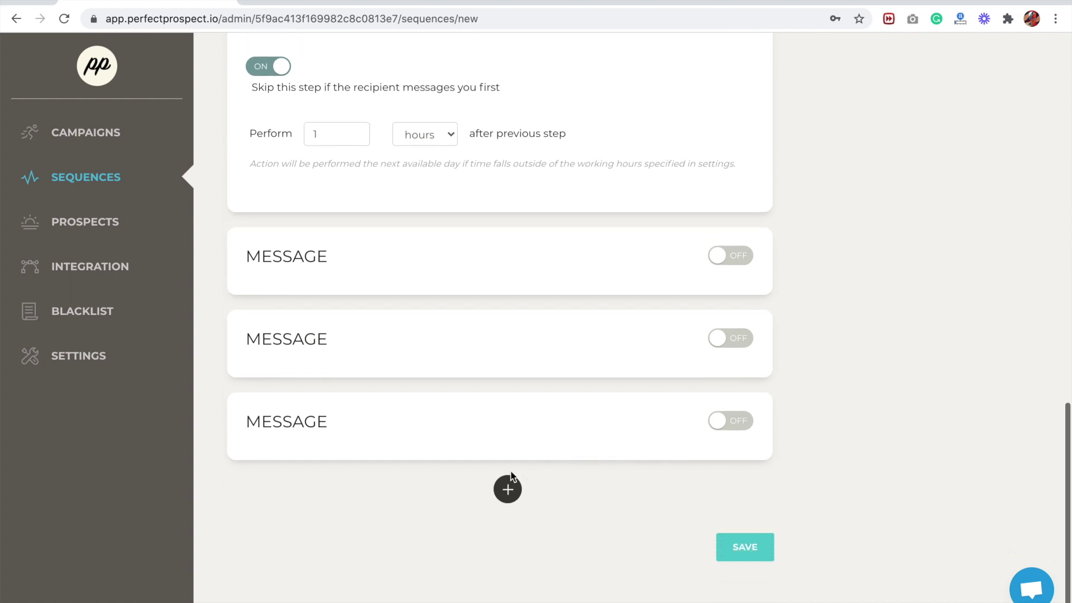
{"action": "left_click", "coordinate": [513, 478]}
{"action": "scroll", "coordinate": [804, 407], "scroll_direction": "down", "scroll_amount": 1}
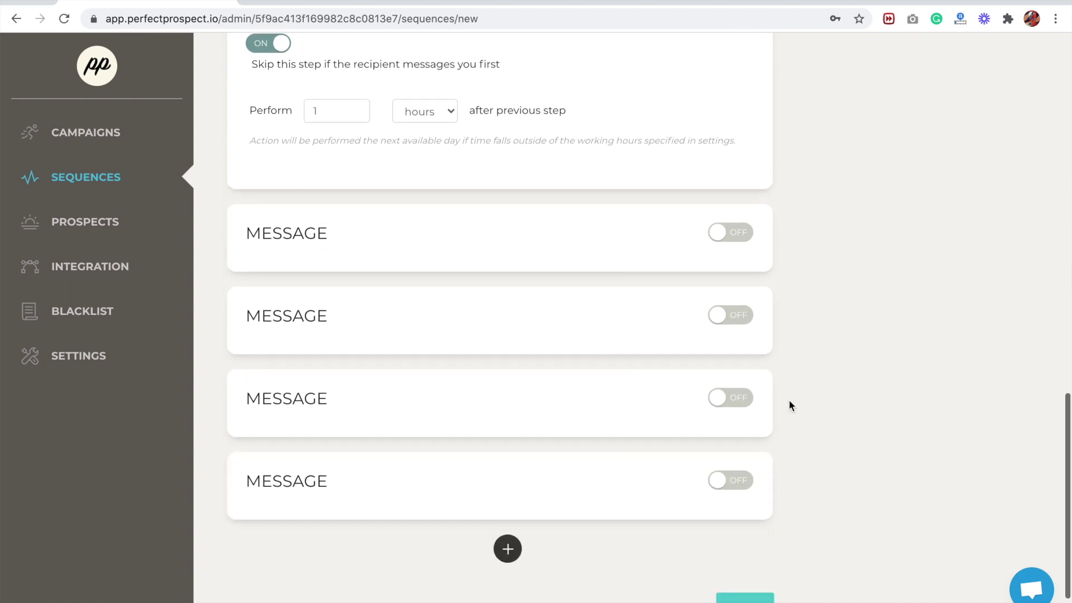
- Turn on the first two of the added Message steps as steps 4 and 5 of the sequence
{"action": "left_click", "coordinate": [732, 239]}
{"action": "left_click", "coordinate": [571, 309]}
{"action": "left_click", "coordinate": [812, 321]}
{"action": "scroll", "coordinate": [812, 320], "scroll_direction": "down", "scroll_amount": 6}
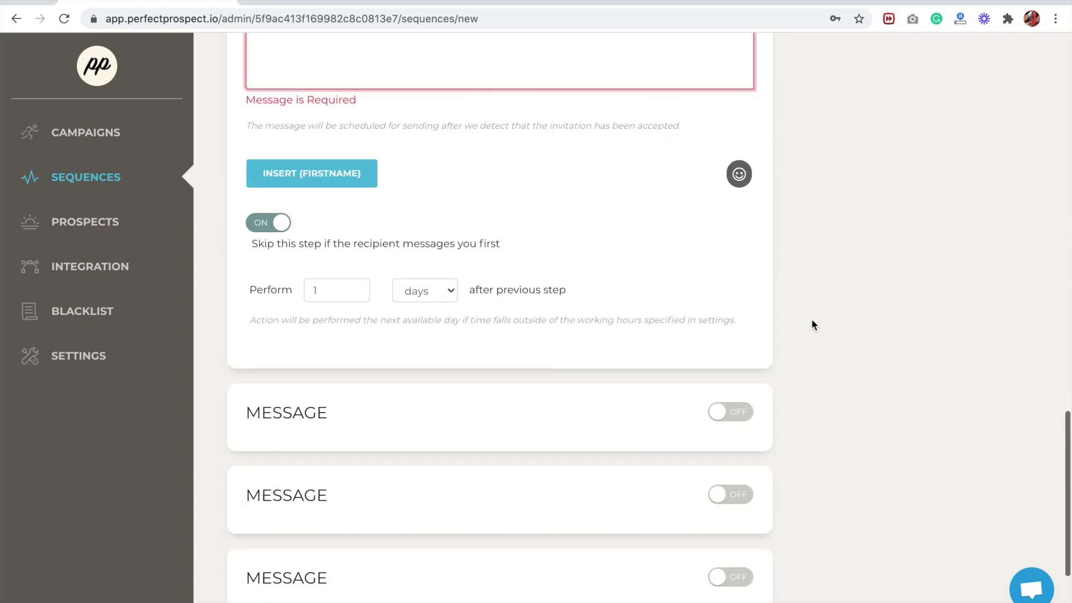
{"action": "left_click", "coordinate": [752, 369]}
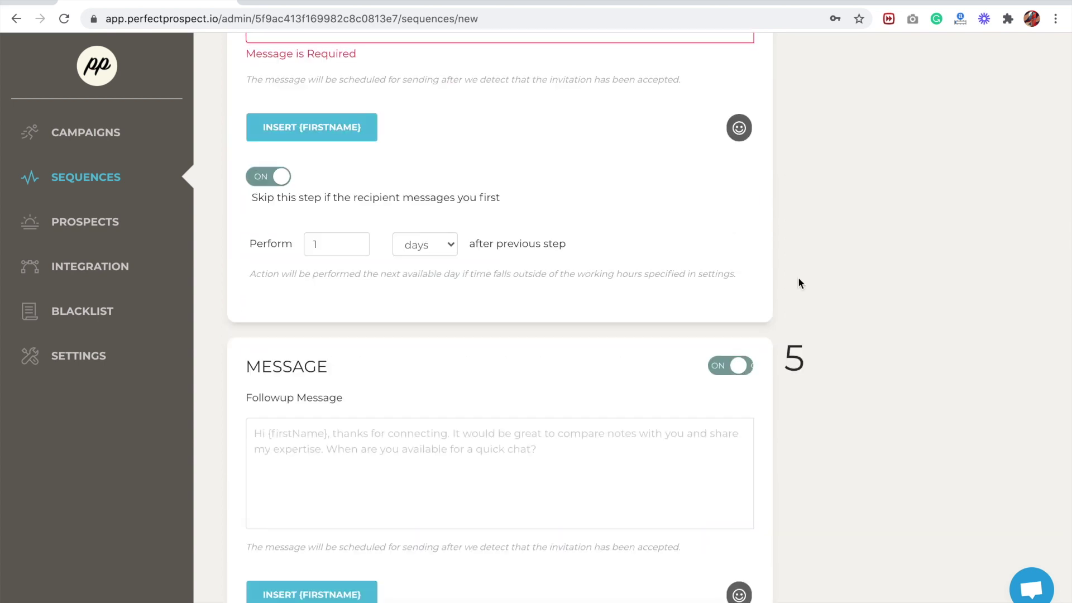
- Leave the sequence builder without saving and view the list of existing campaigns
{"action": "scroll", "coordinate": [803, 242], "scroll_direction": "up", "scroll_amount": 10}
{"action": "scroll", "coordinate": [803, 243], "scroll_direction": "up", "scroll_amount": 10}
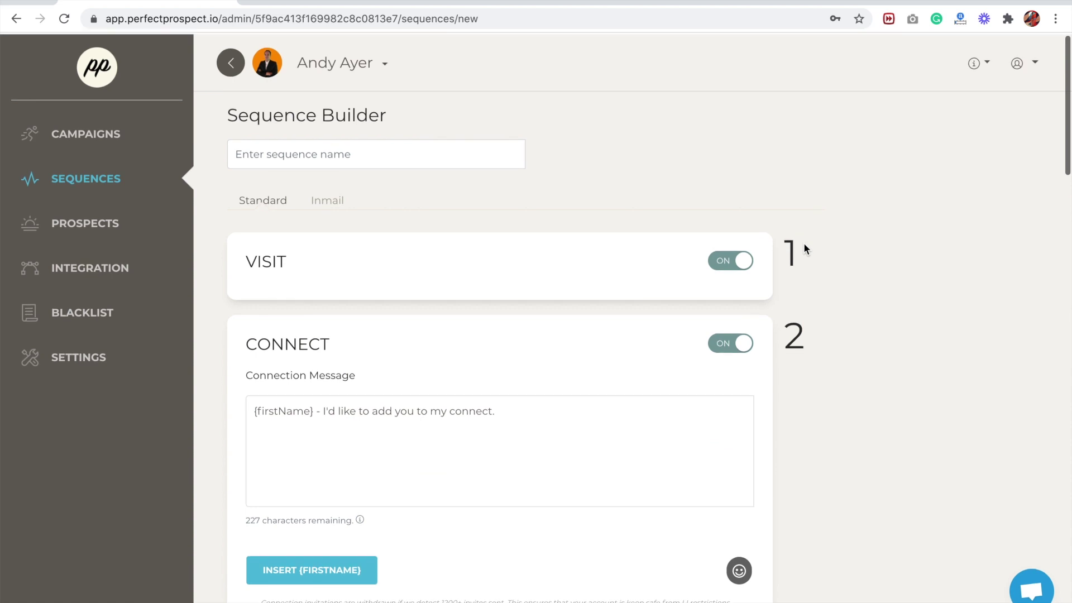
{"action": "left_click_drag", "start_coordinate": [223, 111], "coordinate": [437, 111]}
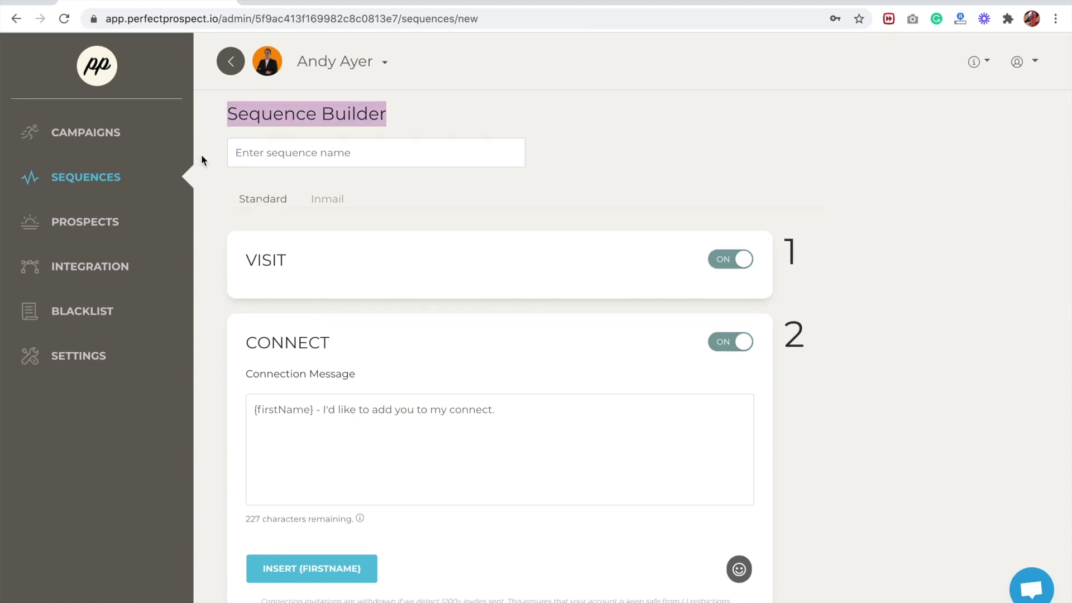
{"action": "left_click", "coordinate": [91, 137]}
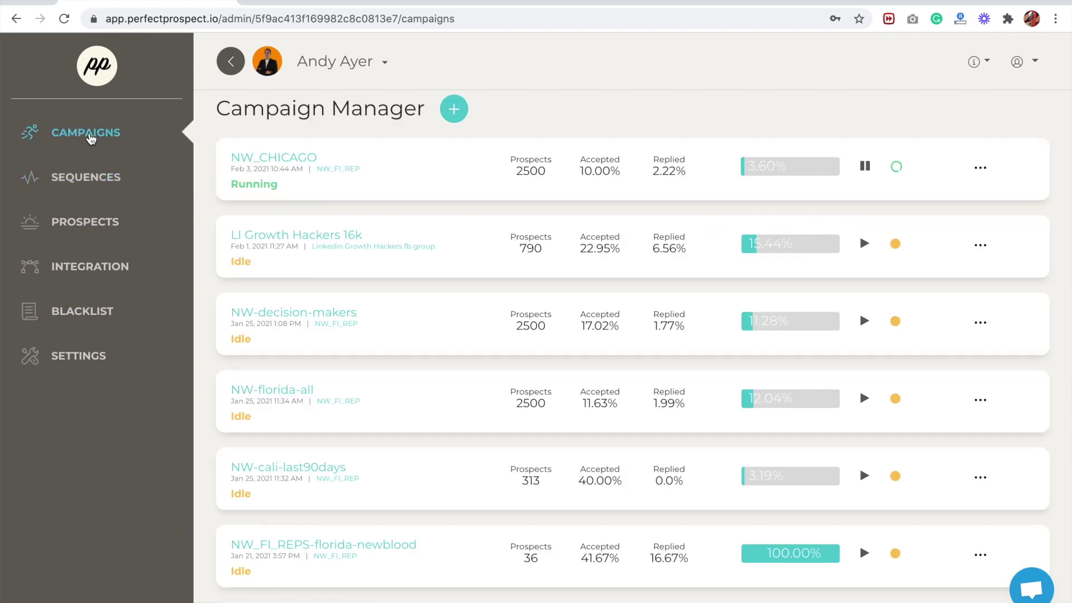
- Create a new sequence of the Inmail type and turn on its Inmail Message step
{"action": "left_click", "coordinate": [81, 177]}
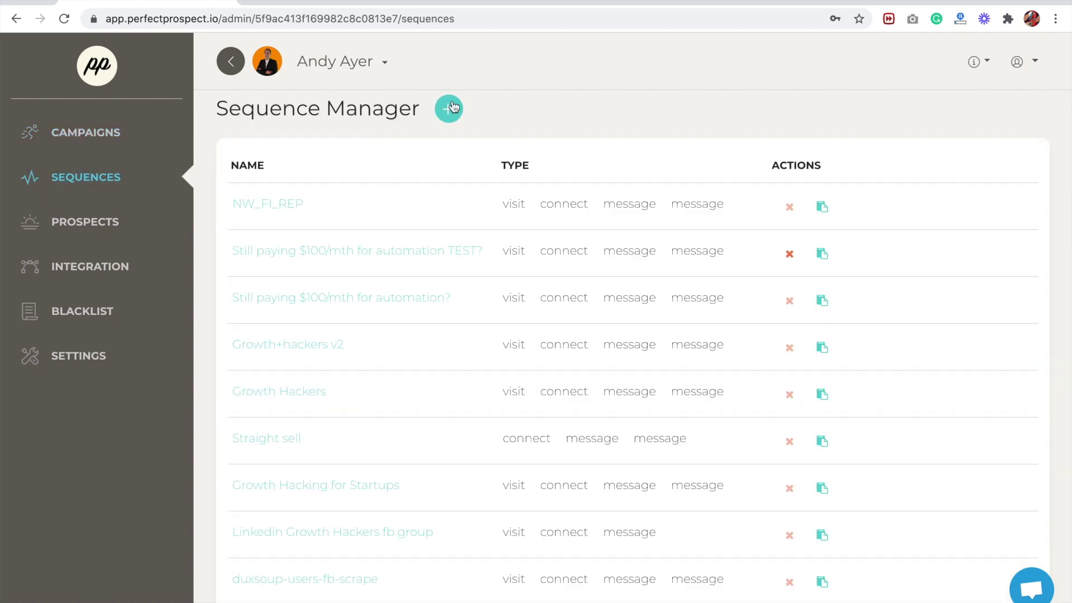
{"action": "left_click", "coordinate": [448, 109]}
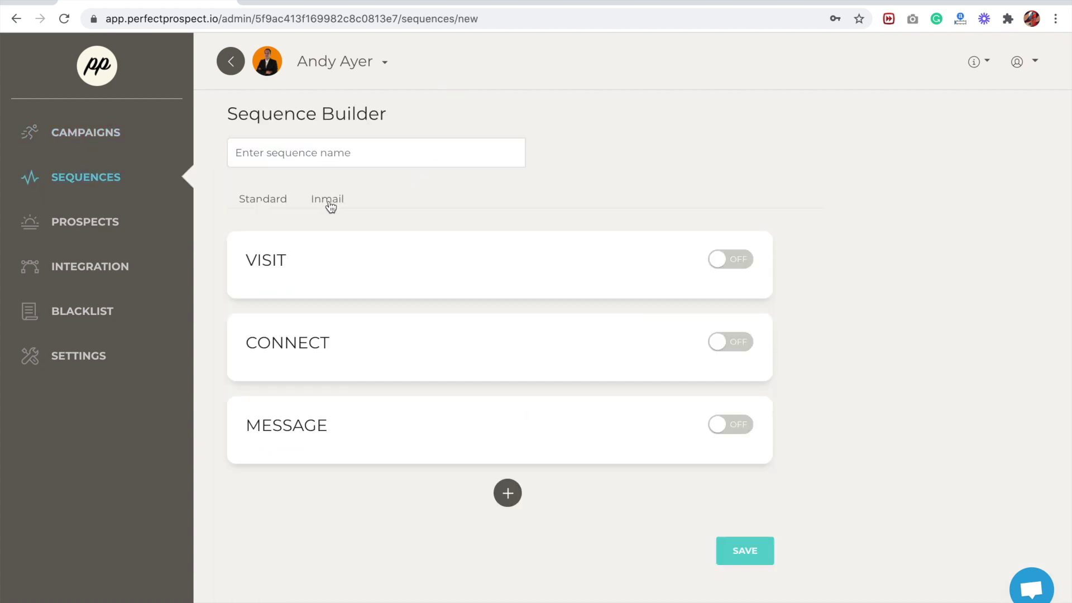
{"action": "left_click", "coordinate": [331, 204]}
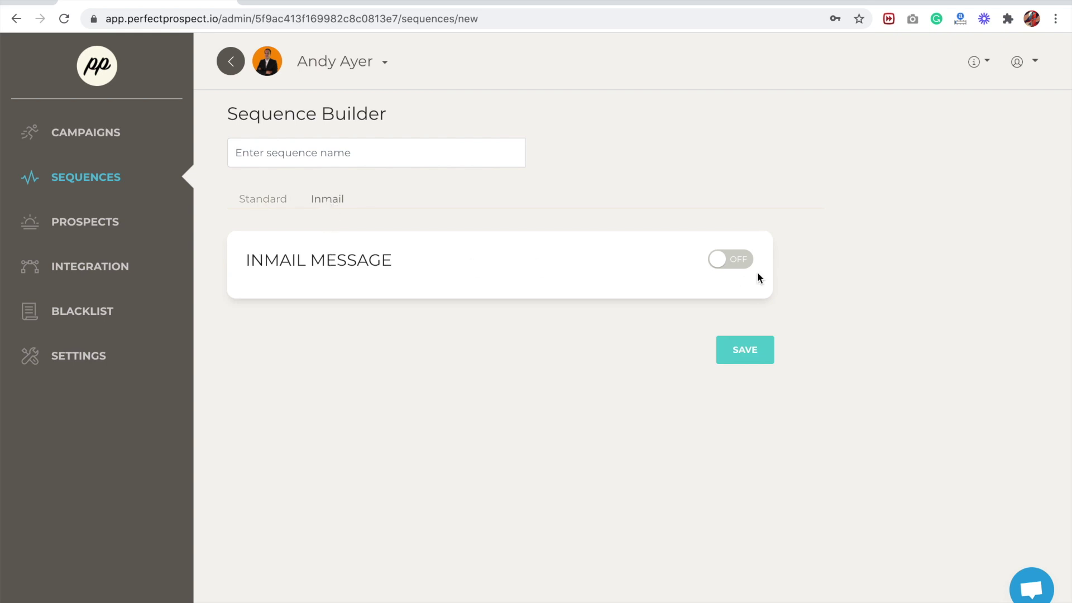
{"action": "left_click", "coordinate": [729, 260]}
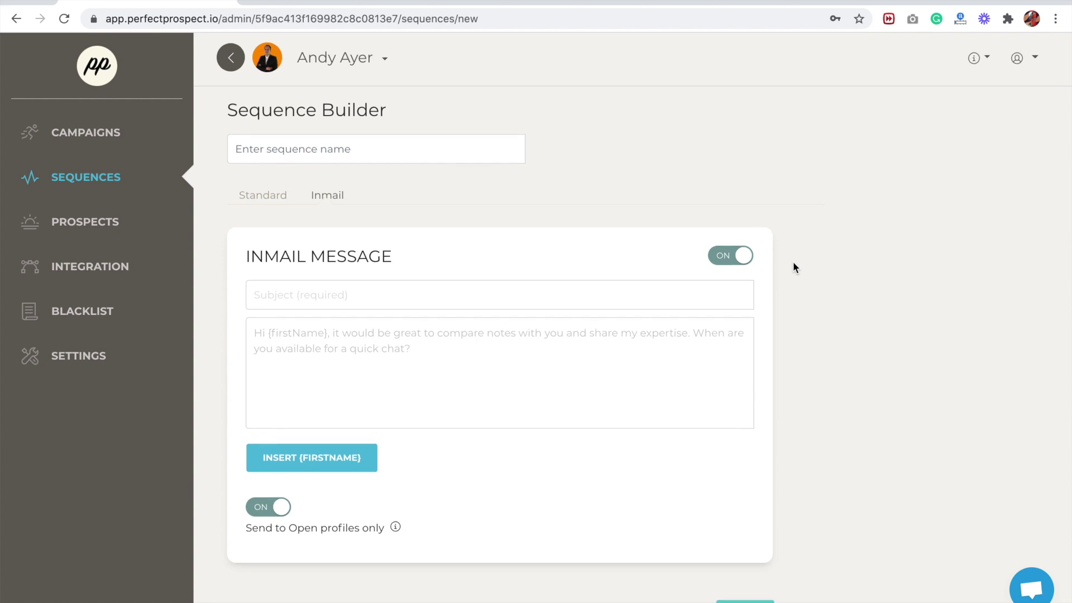
{"action": "scroll", "coordinate": [792, 261], "scroll_direction": "down", "scroll_amount": 2}
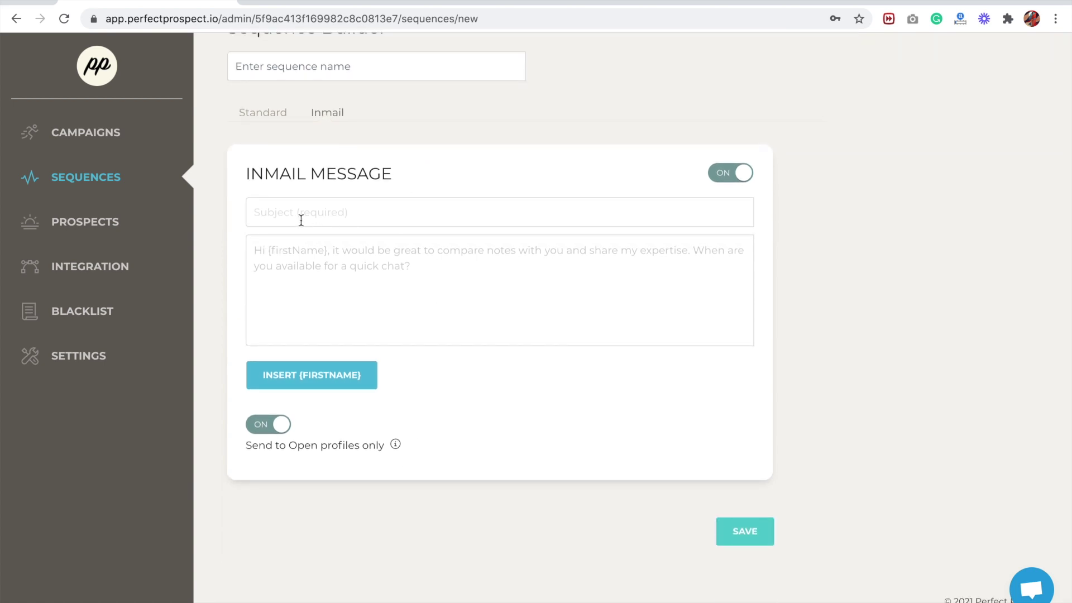
- Read the hint about Open profiles, and switch the Inmail message's Send to Open profiles only option off and back on
{"action": "mouse_move", "coordinate": [394, 447]}
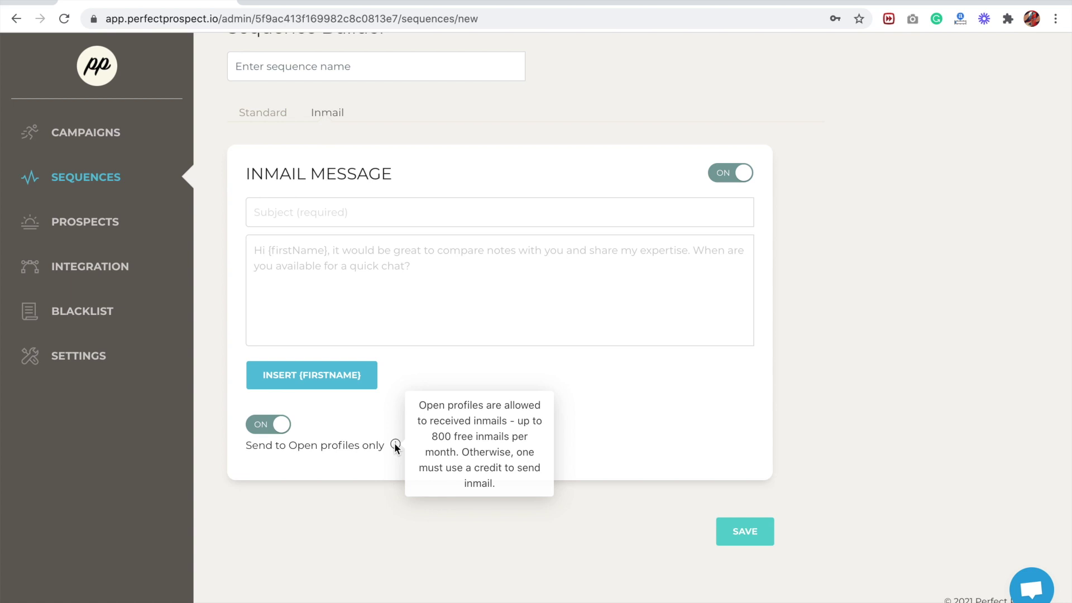
{"action": "left_click", "coordinate": [268, 426]}
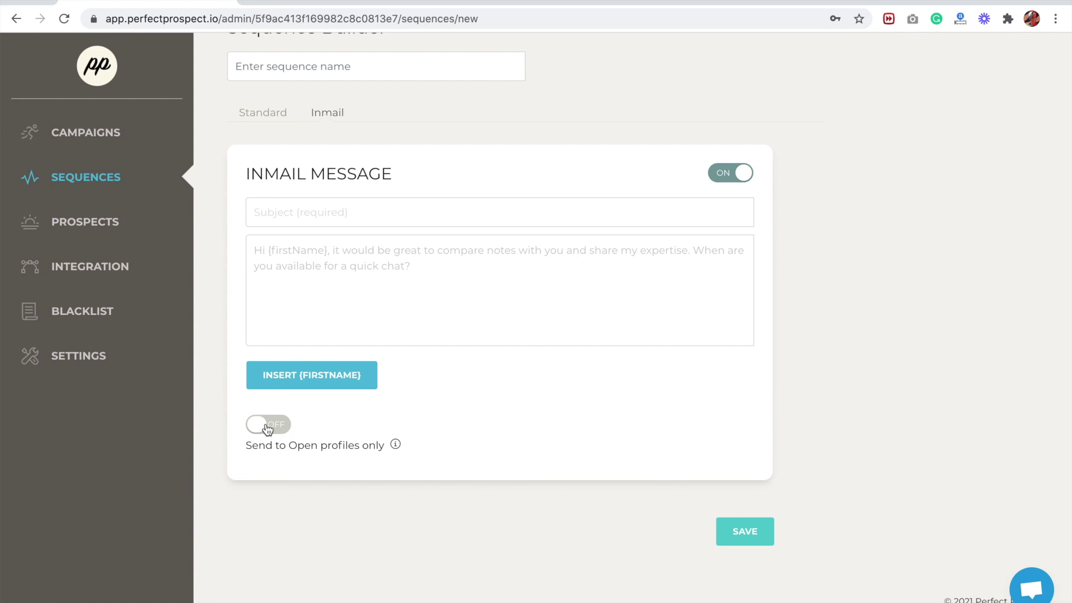
{"action": "left_click", "coordinate": [267, 426]}
- Start a new campaign, view the Custom Import source, return to Sales Navigator Search Results and name the campaign "Name"
{"action": "left_click", "coordinate": [109, 144]}
{"action": "scroll", "coordinate": [424, 167], "scroll_direction": "up", "scroll_amount": 2}
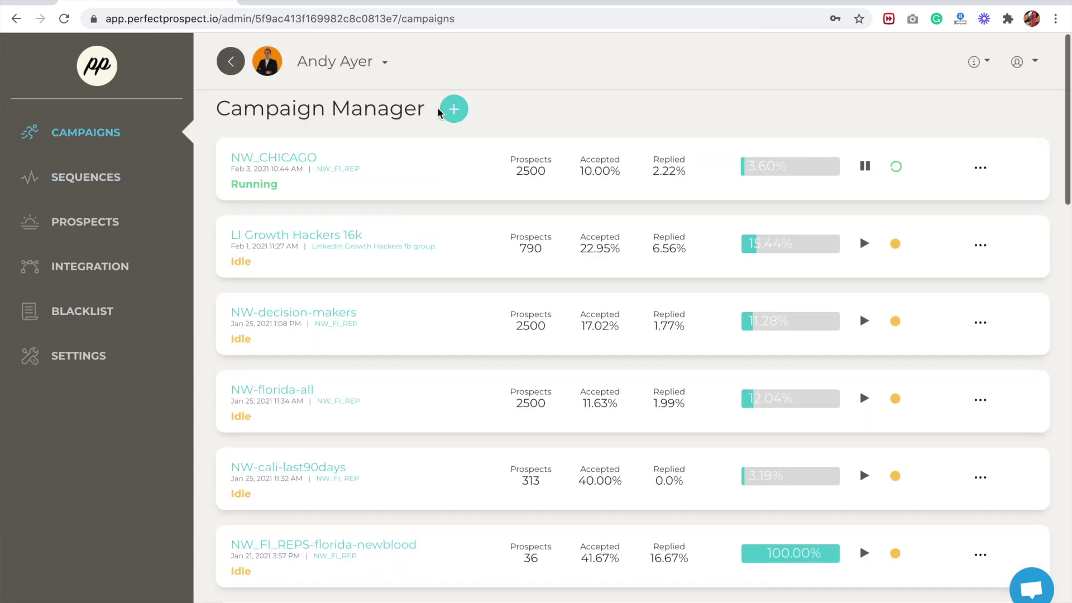
{"action": "left_click", "coordinate": [453, 108]}
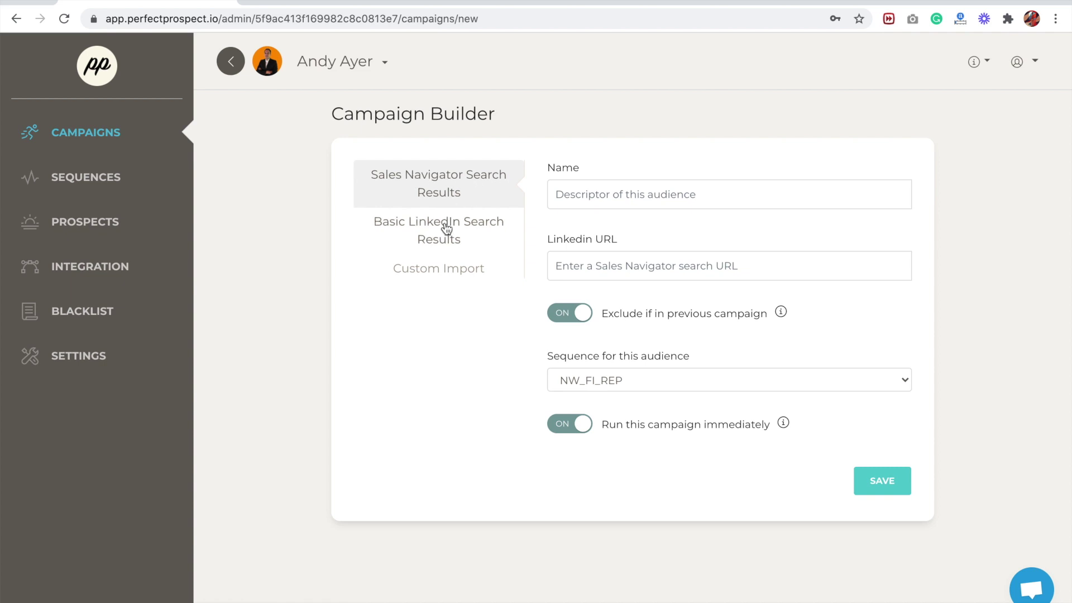
{"action": "left_click", "coordinate": [442, 271]}
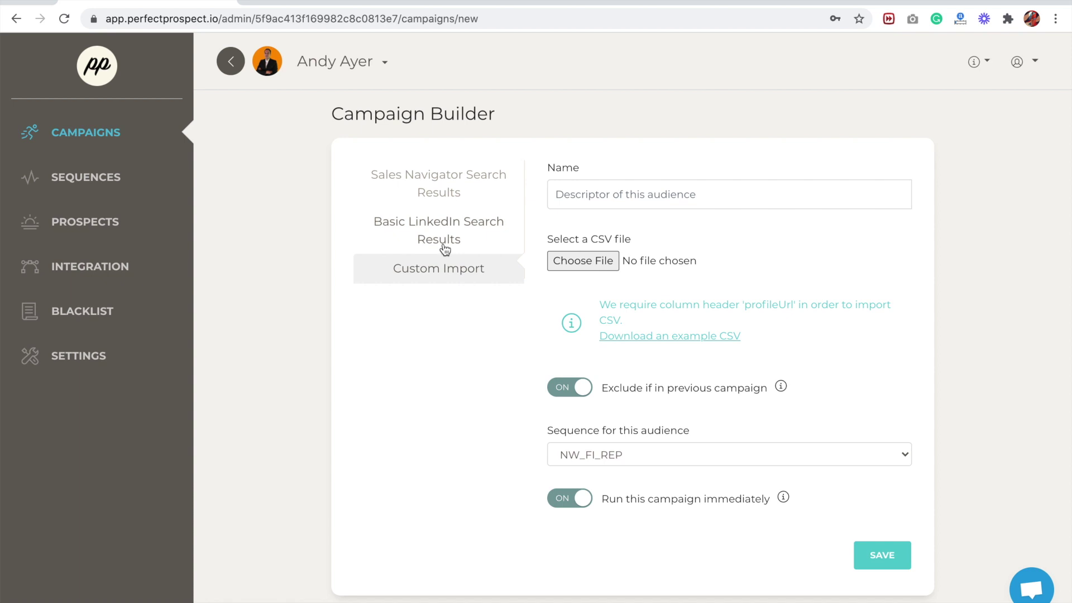
{"action": "left_click", "coordinate": [439, 175]}
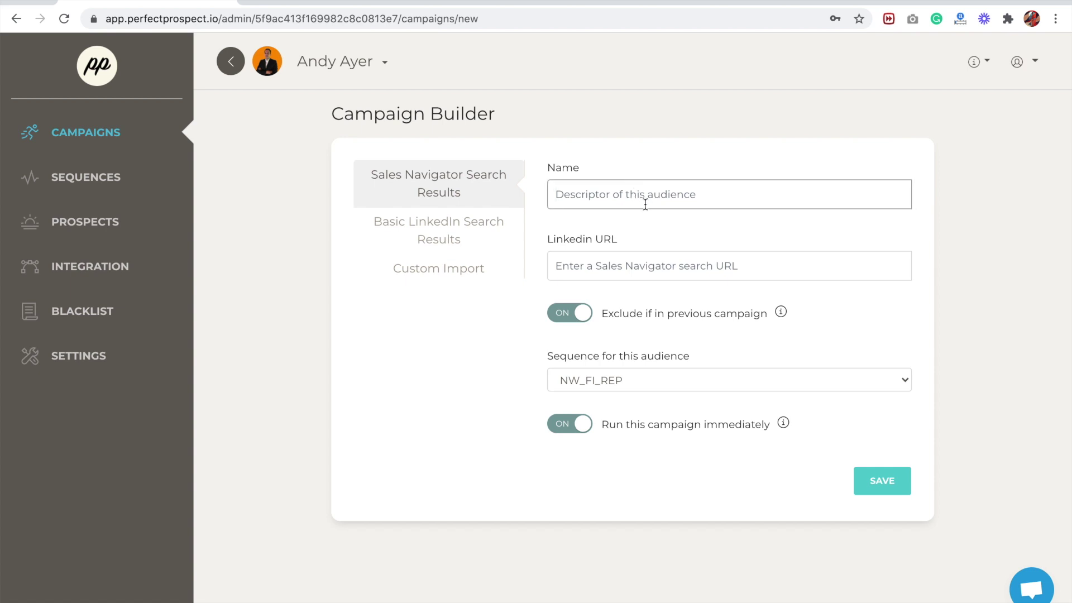
{"action": "type", "text": "Name"}
{"action": "left_click", "coordinate": [686, 275]}
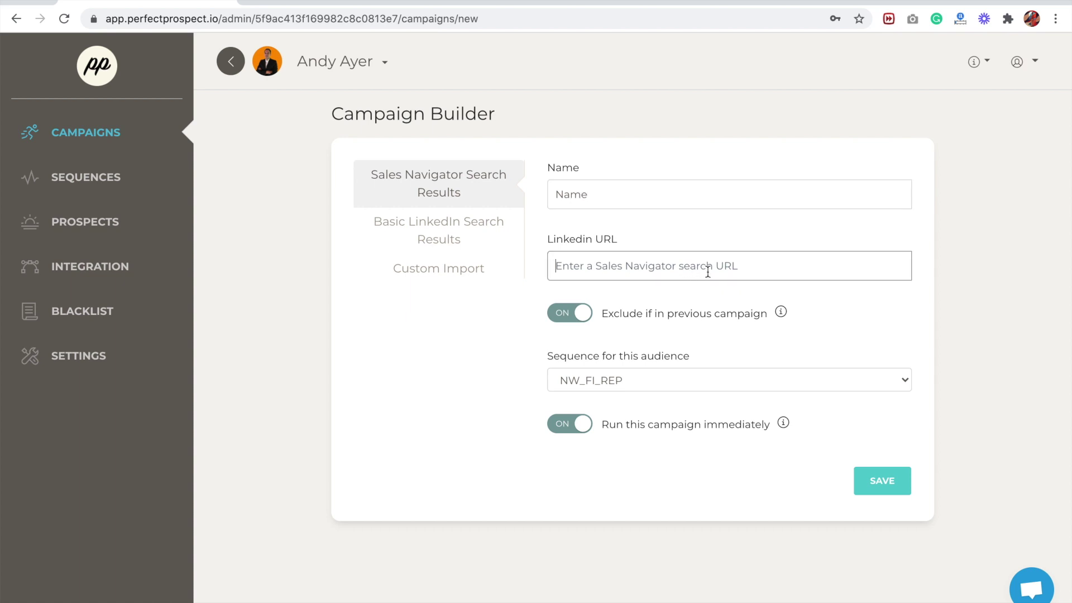
- Open LinkedIn Sales Navigator in the other browser tab and search for sales managers located in Texas, United States
{"action": "left_click", "coordinate": [252, 1]}
{"action": "type", "text": "linkedin.com"}
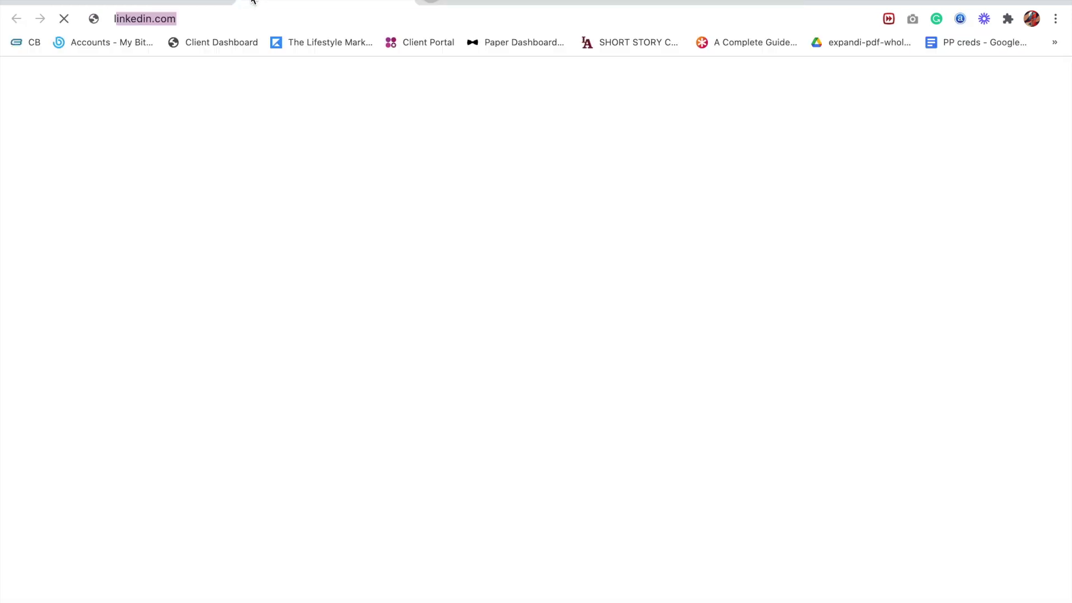
{"action": "key", "text": "Return"}
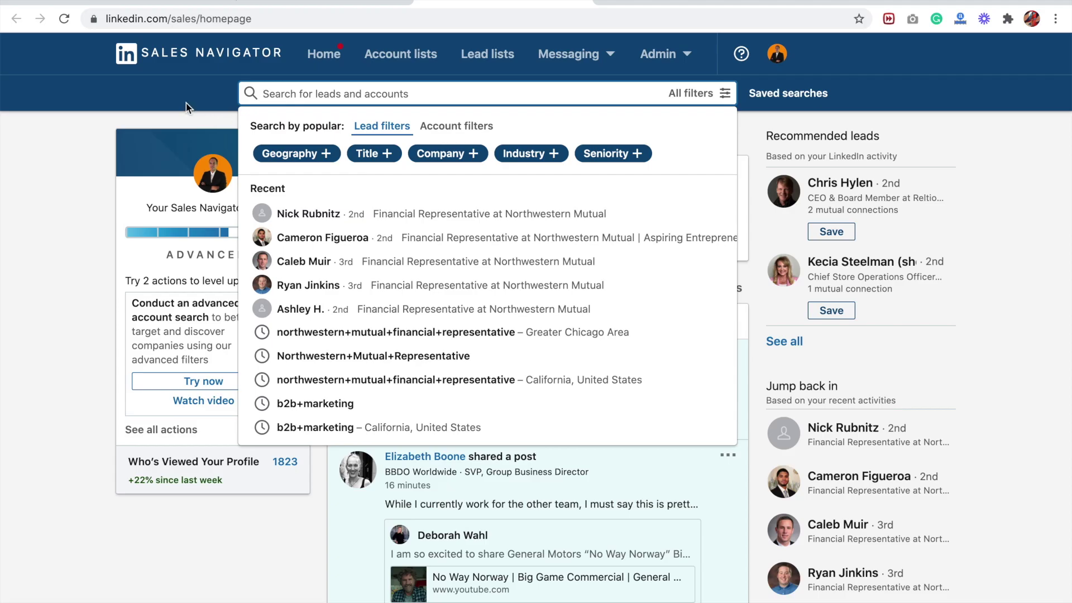
{"action": "type", "text": "sales managers"}
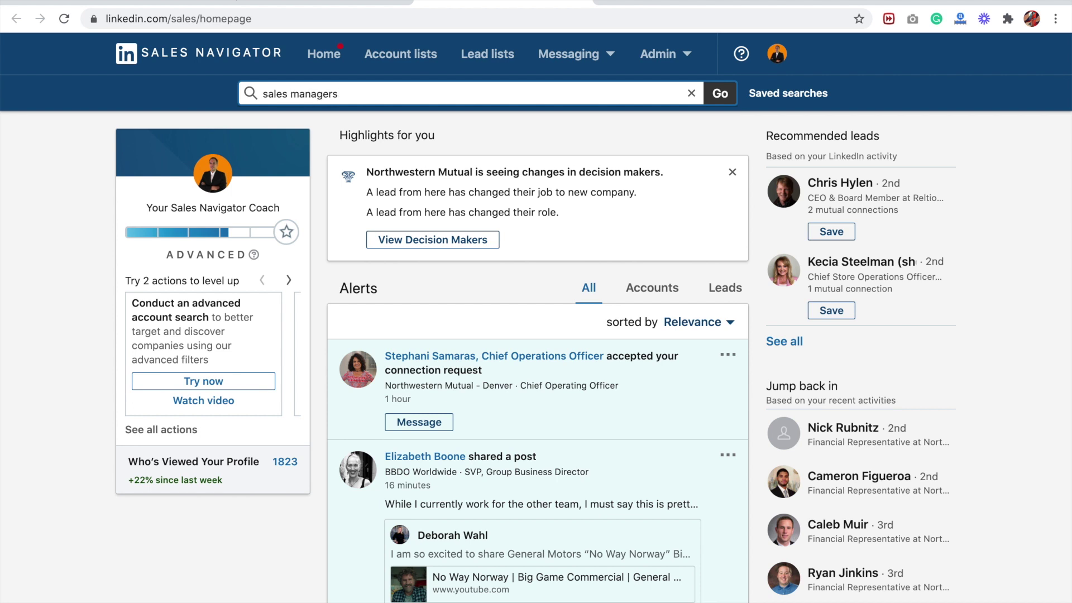
{"action": "key", "text": "Return"}
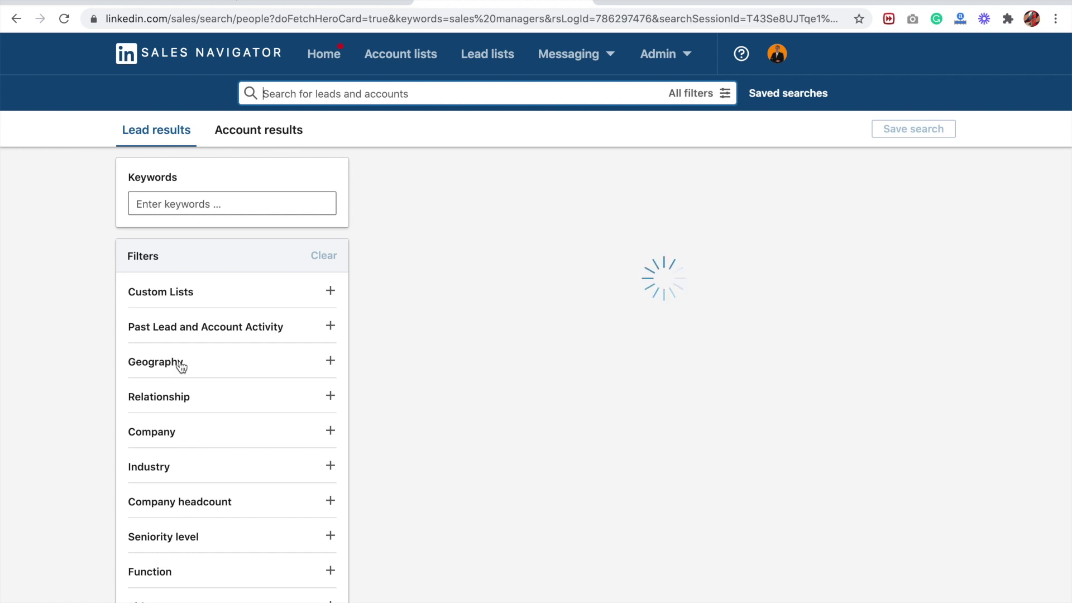
{"action": "left_click", "coordinate": [256, 487]}
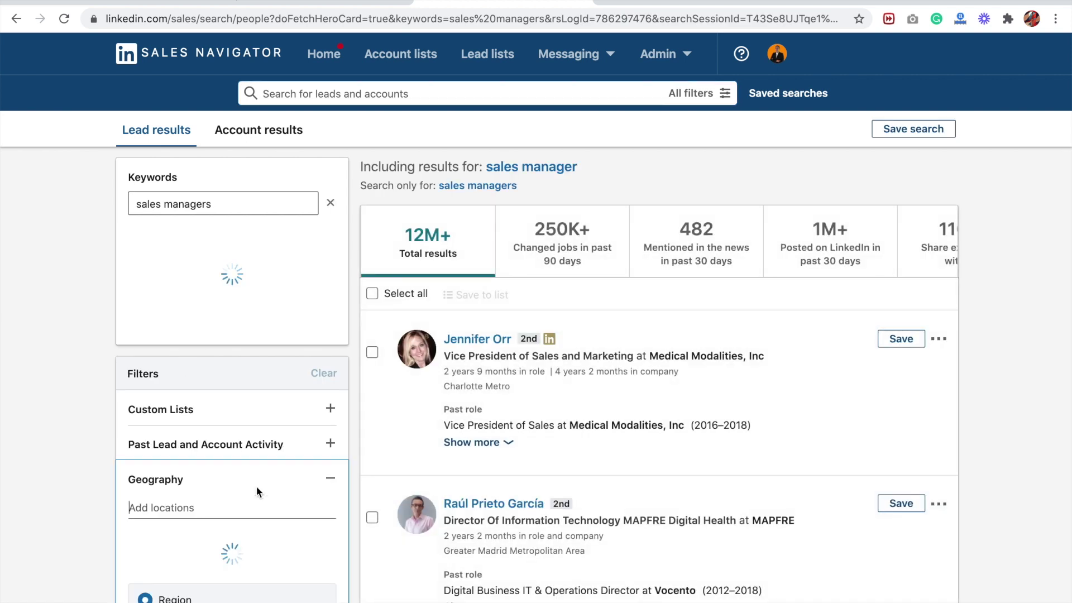
{"action": "scroll", "coordinate": [256, 487], "scroll_direction": "down", "scroll_amount": 3}
{"action": "left_click", "coordinate": [178, 478]}
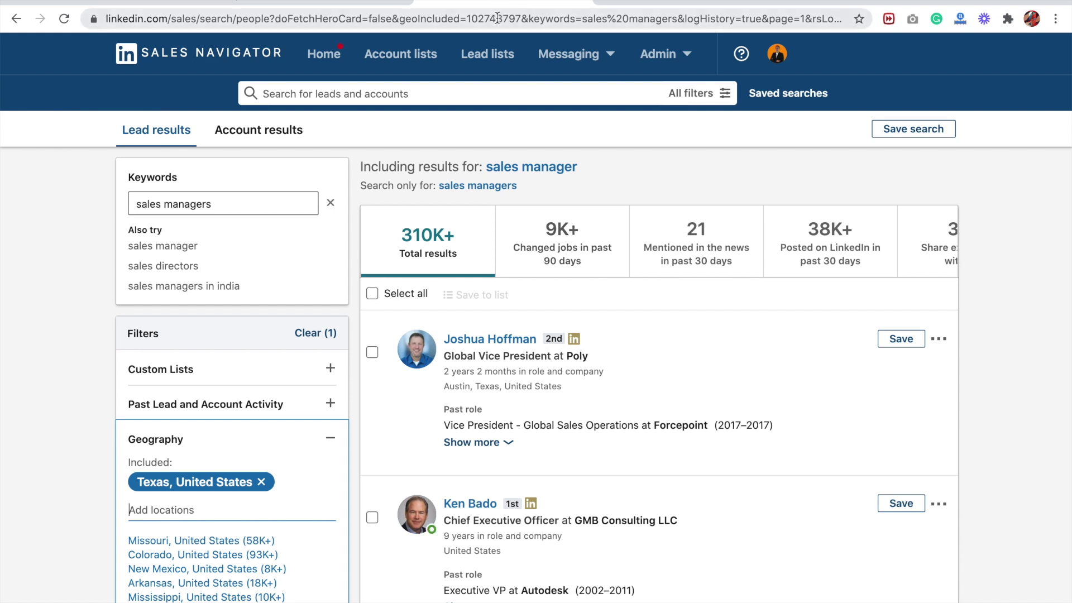
- Copy the Sales Navigator search URL and paste it as the new campaign's LinkedIn URL in Perfect Prospect
{"action": "left_click", "coordinate": [496, 18]}
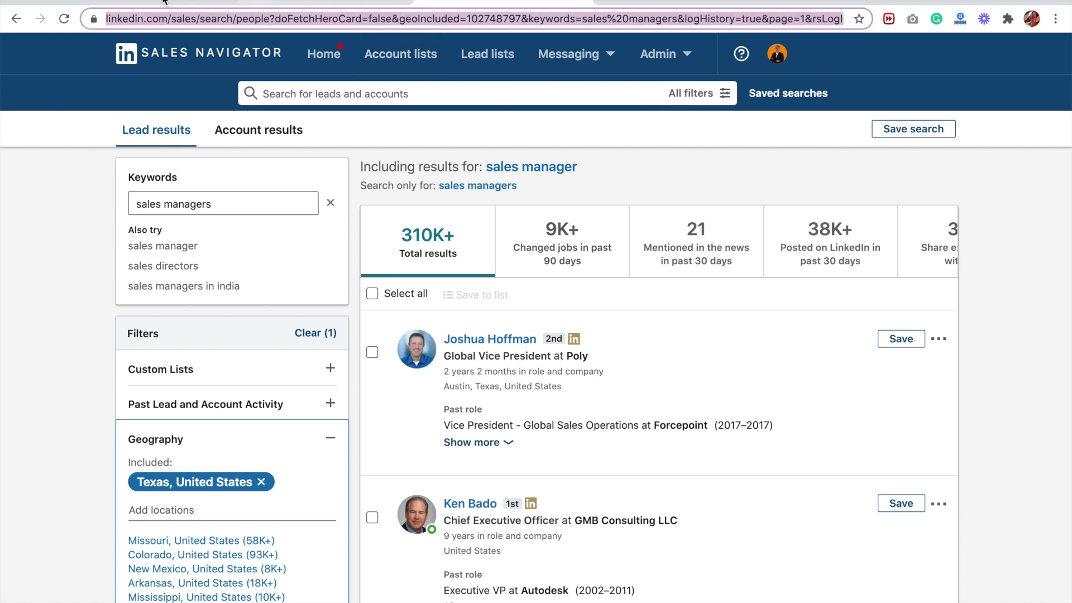
{"action": "key", "text": "ctrl+shift+Tab"}
{"action": "left_click", "coordinate": [678, 272]}
{"action": "key", "text": "ctrl+v"}
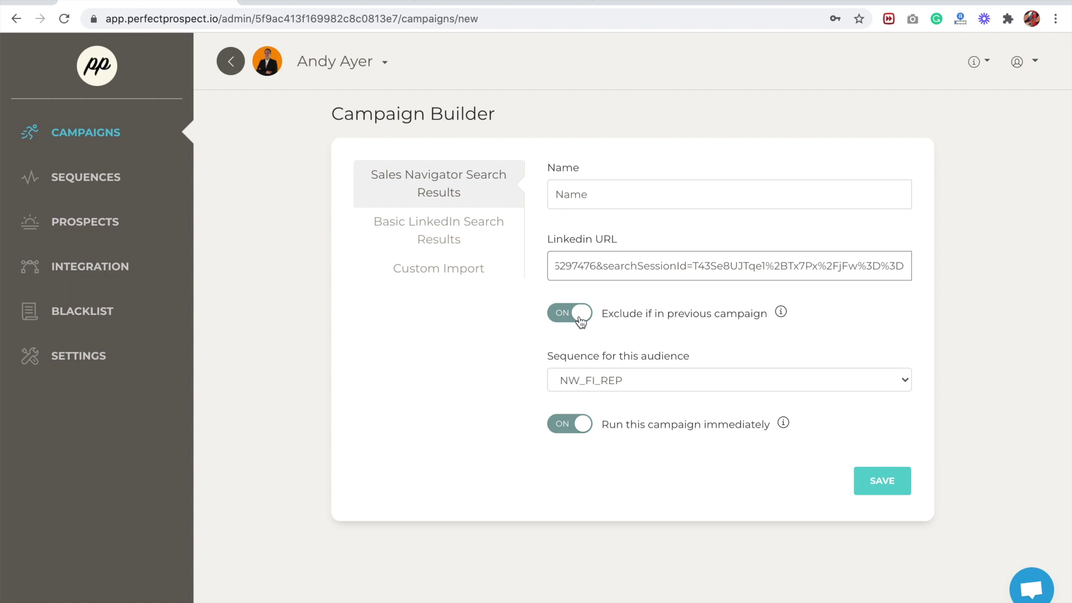
- Choose NW_FI_REP as the campaign's sequence and switch the option to run it immediately off and back on
{"action": "left_click", "coordinate": [624, 380]}
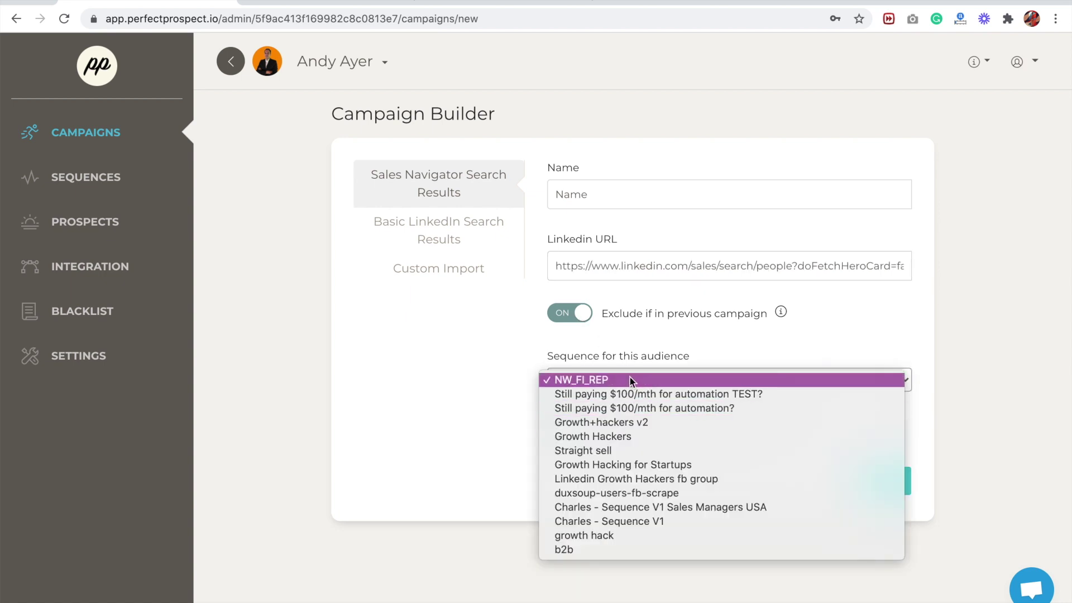
{"action": "left_click", "coordinate": [631, 379]}
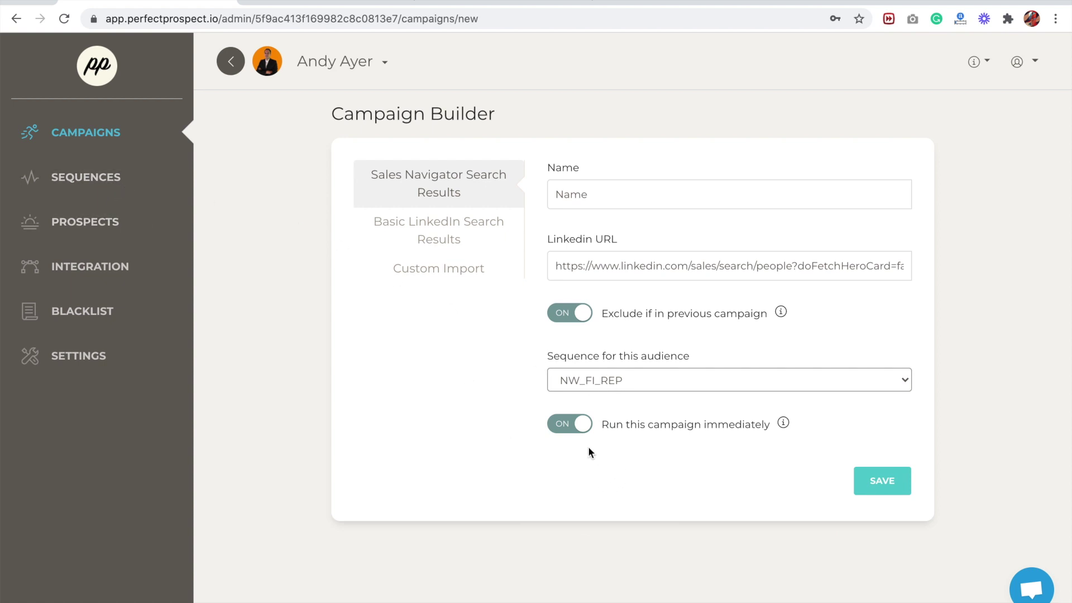
{"action": "left_click", "coordinate": [581, 427]}
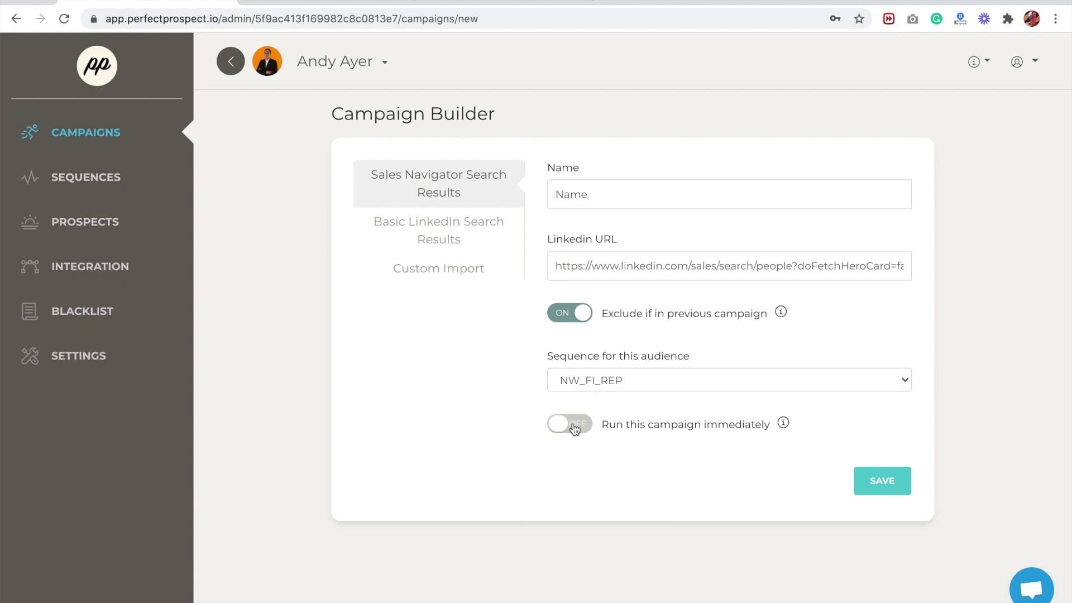
{"action": "left_click", "coordinate": [574, 429]}
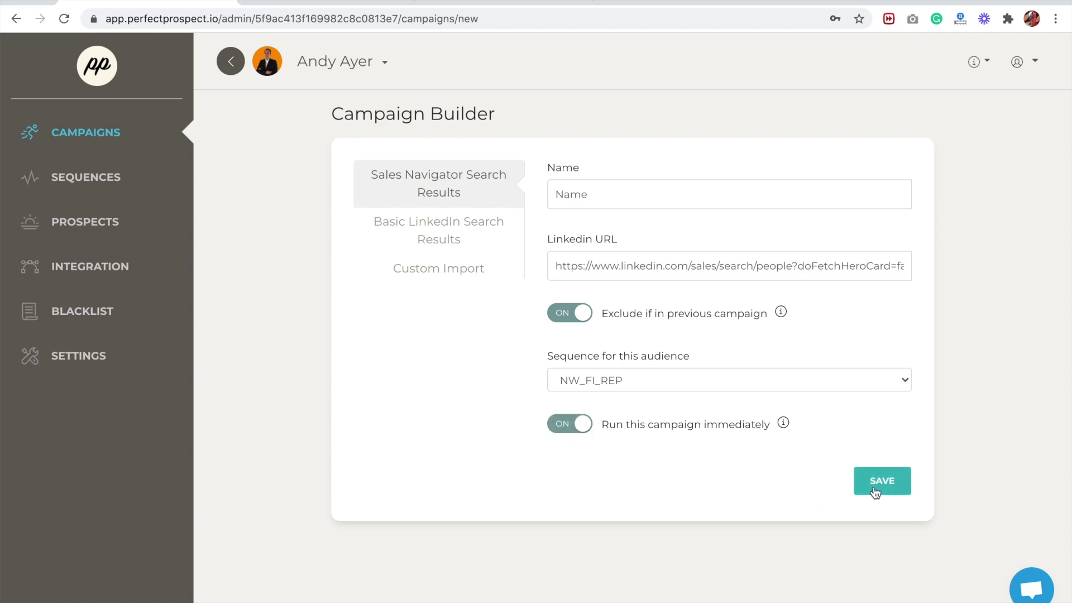
- Open the NW_CHICAGO campaign from the campaign list and examine its daily results, outreach analysis and prospects' activity
{"action": "left_click", "coordinate": [136, 132]}
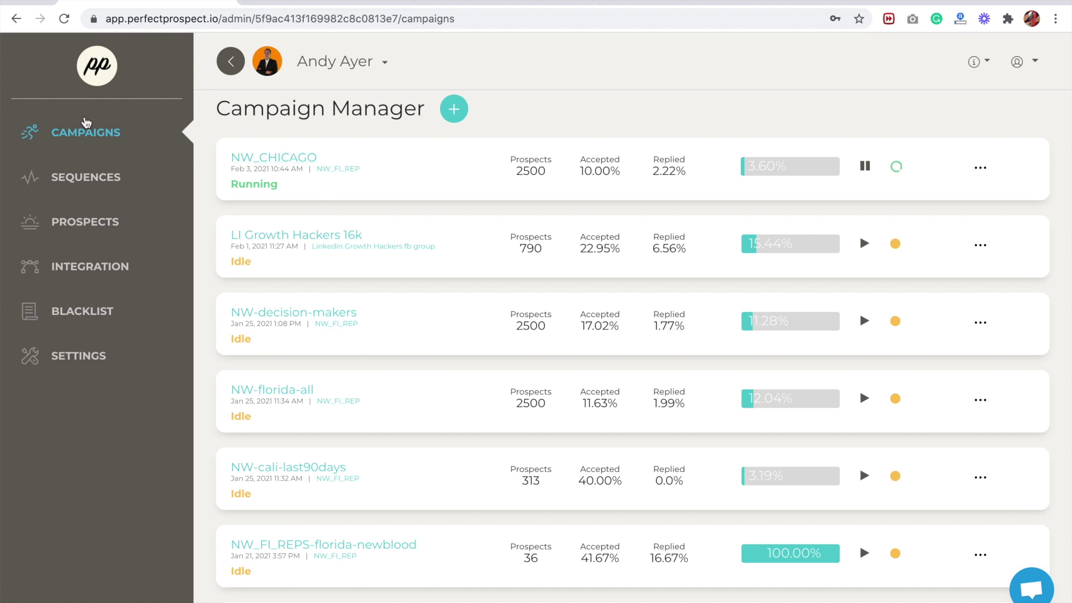
{"action": "left_click", "coordinate": [272, 161]}
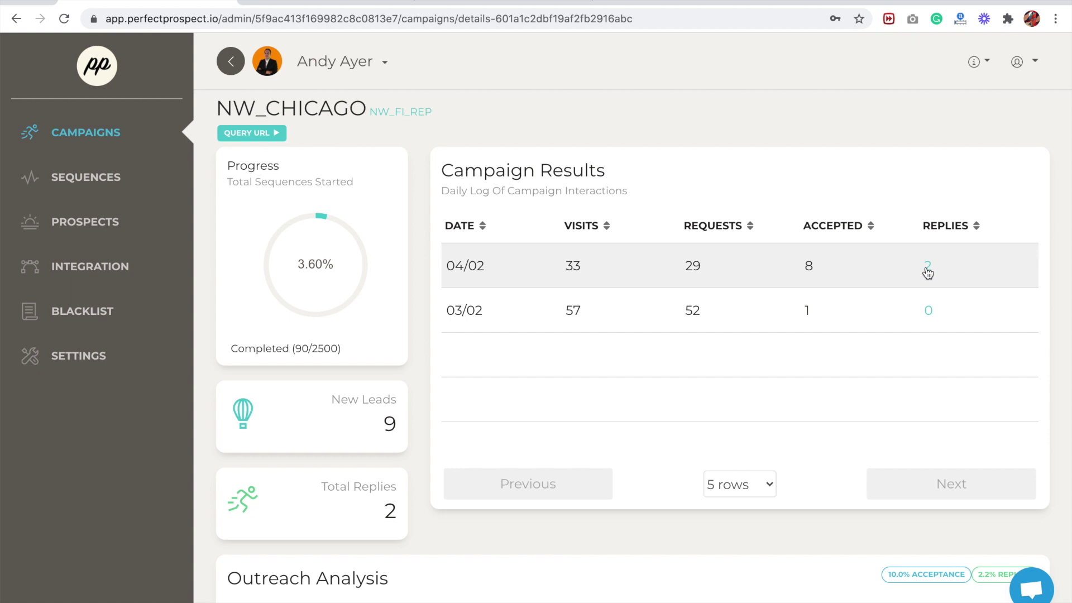
{"action": "scroll", "coordinate": [325, 434], "scroll_direction": "down", "scroll_amount": 1}
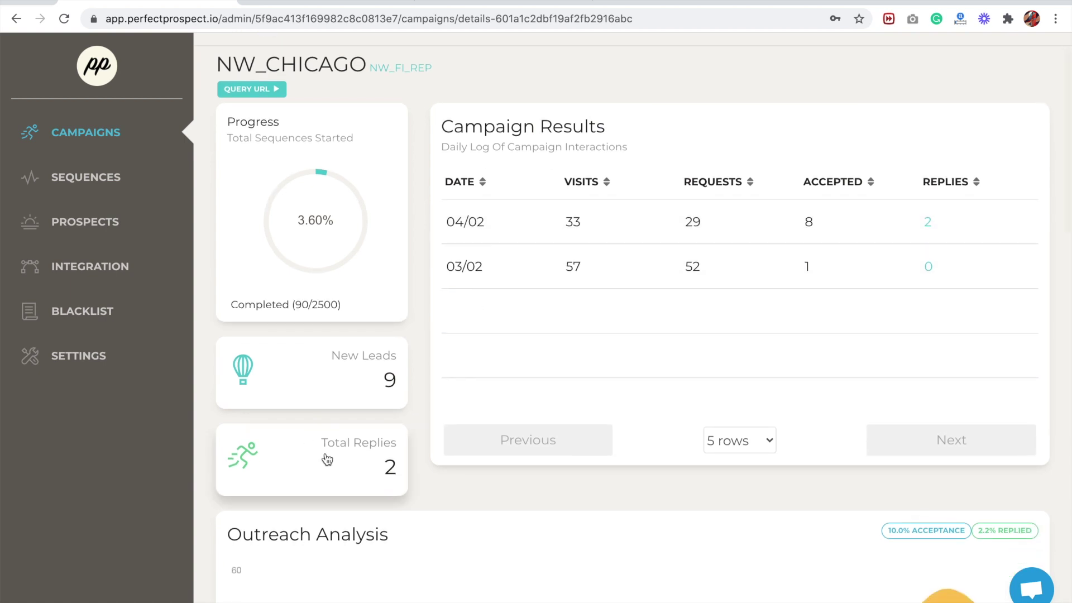
{"action": "scroll", "coordinate": [337, 462], "scroll_direction": "down", "scroll_amount": 5}
{"action": "left_click_drag", "start_coordinate": [229, 270], "coordinate": [391, 278]}
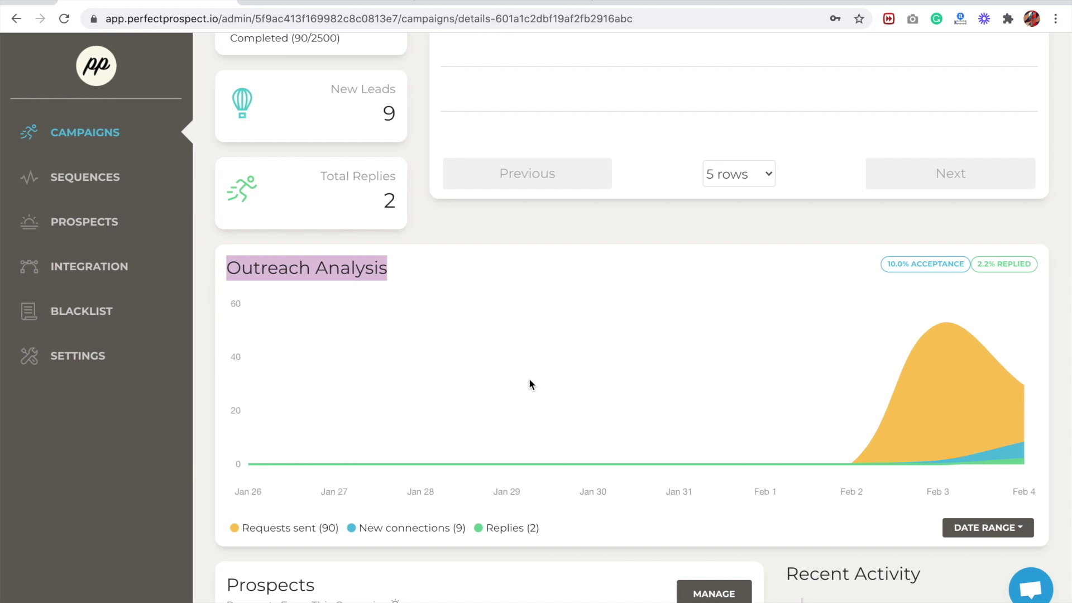
{"action": "scroll", "coordinate": [966, 317], "scroll_direction": "down", "scroll_amount": 8}
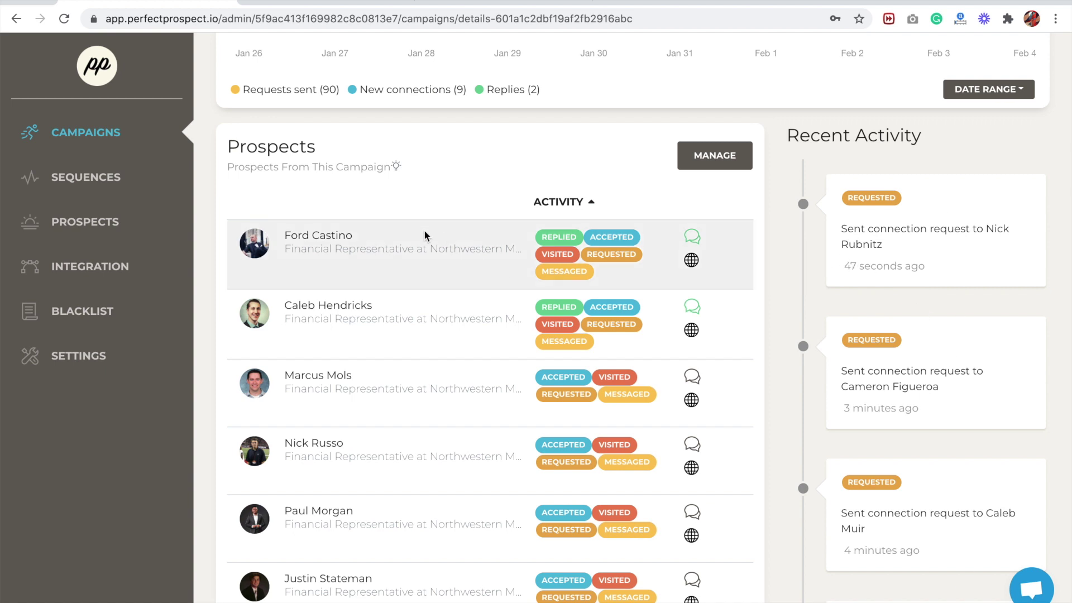
{"action": "scroll", "coordinate": [424, 235], "scroll_direction": "down", "scroll_amount": 1}
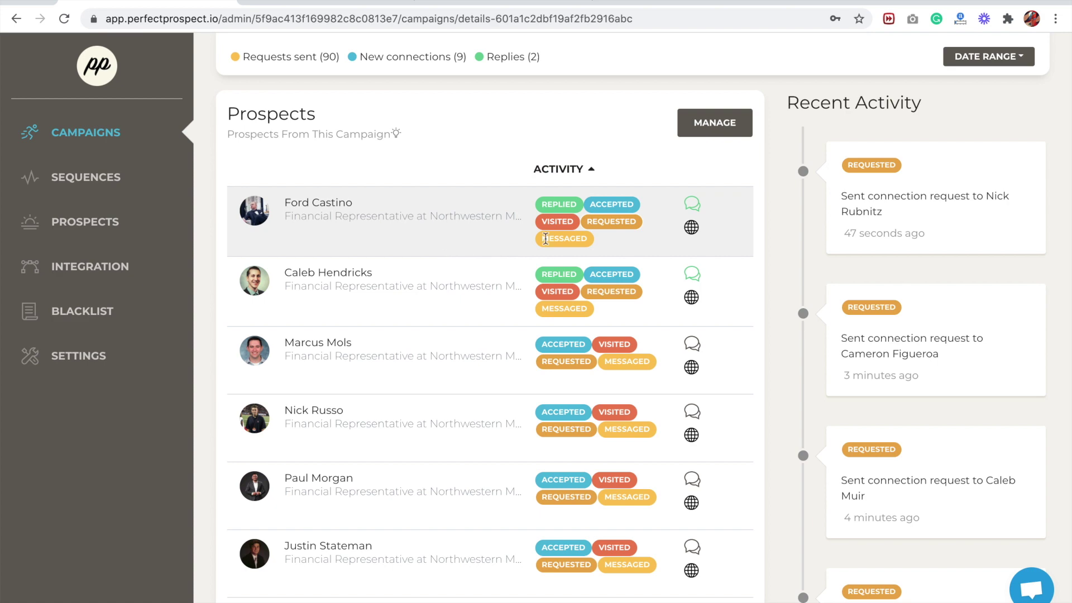
- Open the contact details of the first prospect in the NW_CHICAGO campaign and add the note "make notes"
{"action": "left_click", "coordinate": [691, 227]}
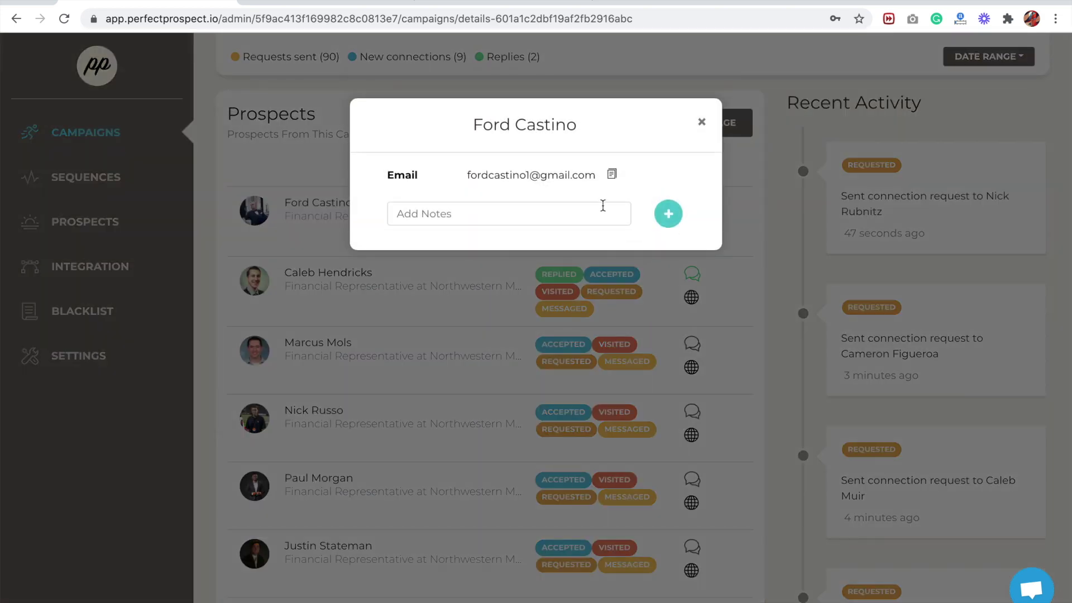
{"action": "left_click", "coordinate": [607, 209]}
{"action": "type", "text": "make notes"}
{"action": "left_click", "coordinate": [669, 214]}
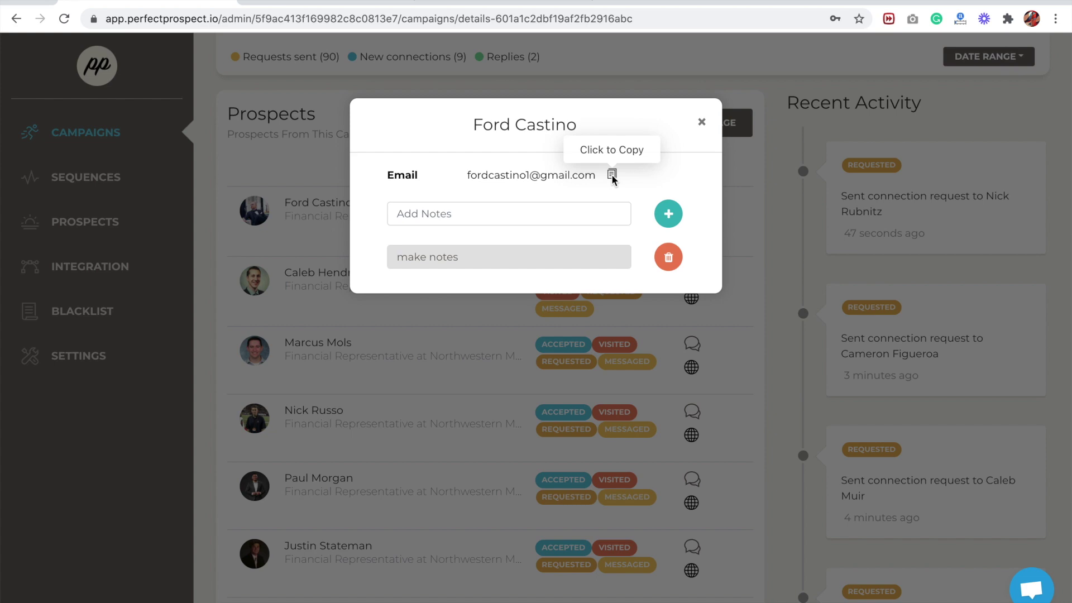
- Leave the campaign's contact details and open the conversation of the first prospect in the Prospects Manager
{"action": "left_click", "coordinate": [702, 122]}
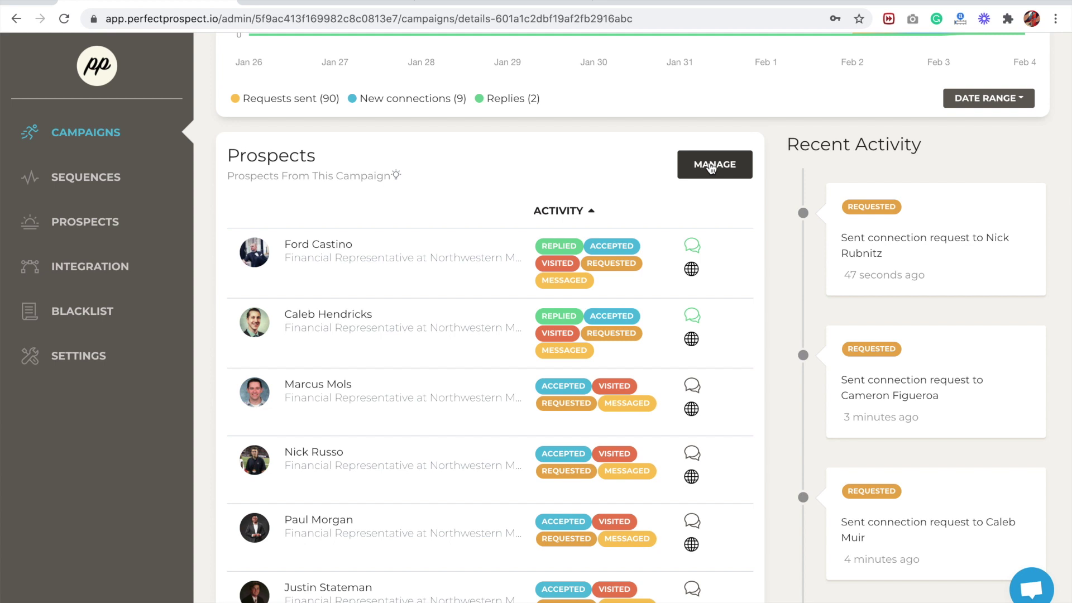
{"action": "left_click", "coordinate": [711, 166]}
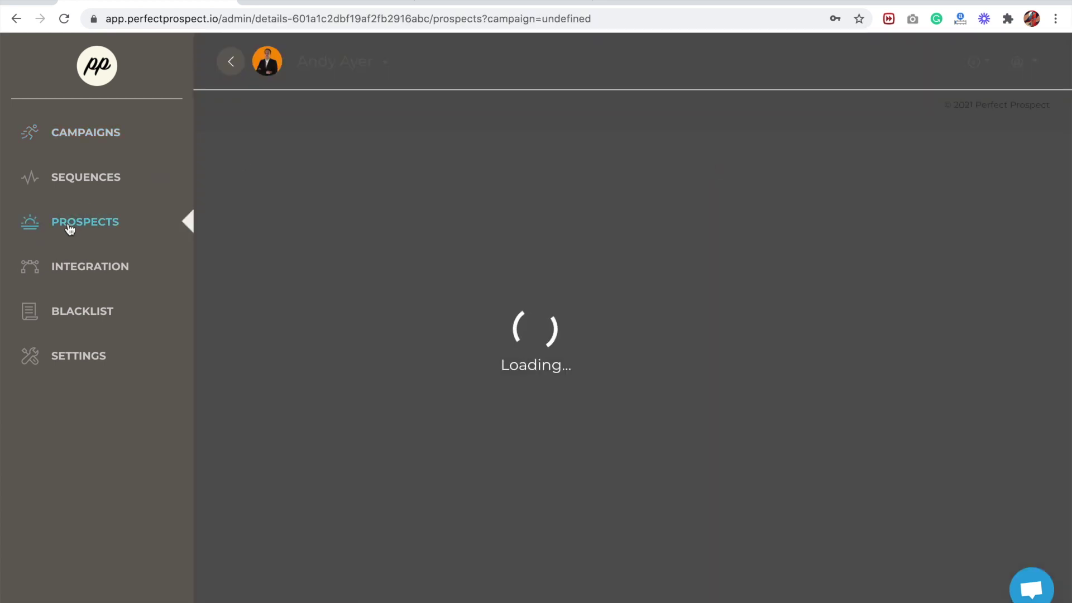
{"action": "left_click", "coordinate": [87, 223]}
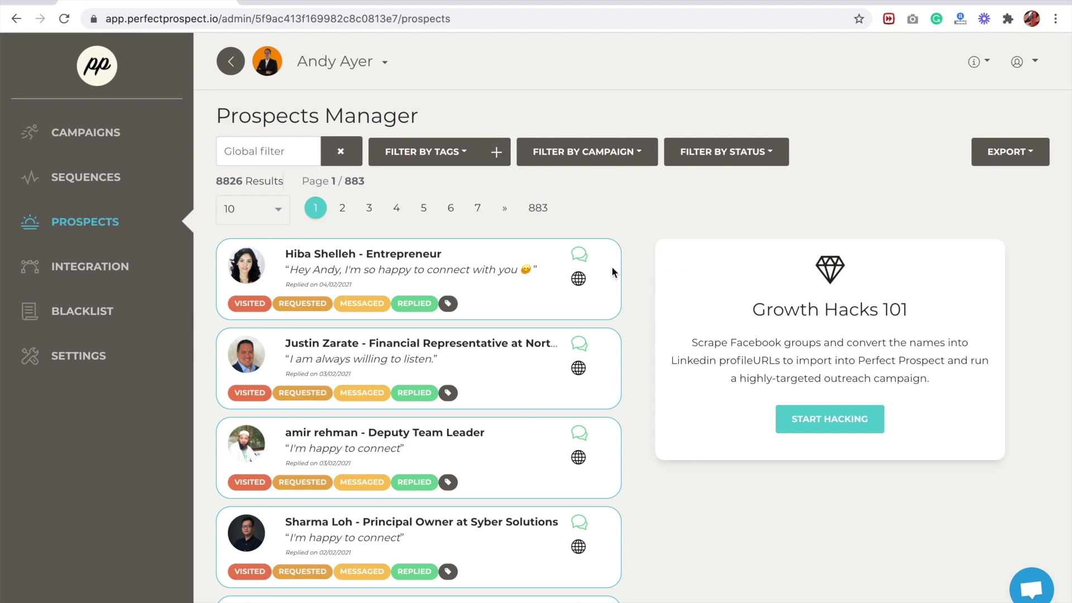
{"action": "left_click", "coordinate": [580, 256]}
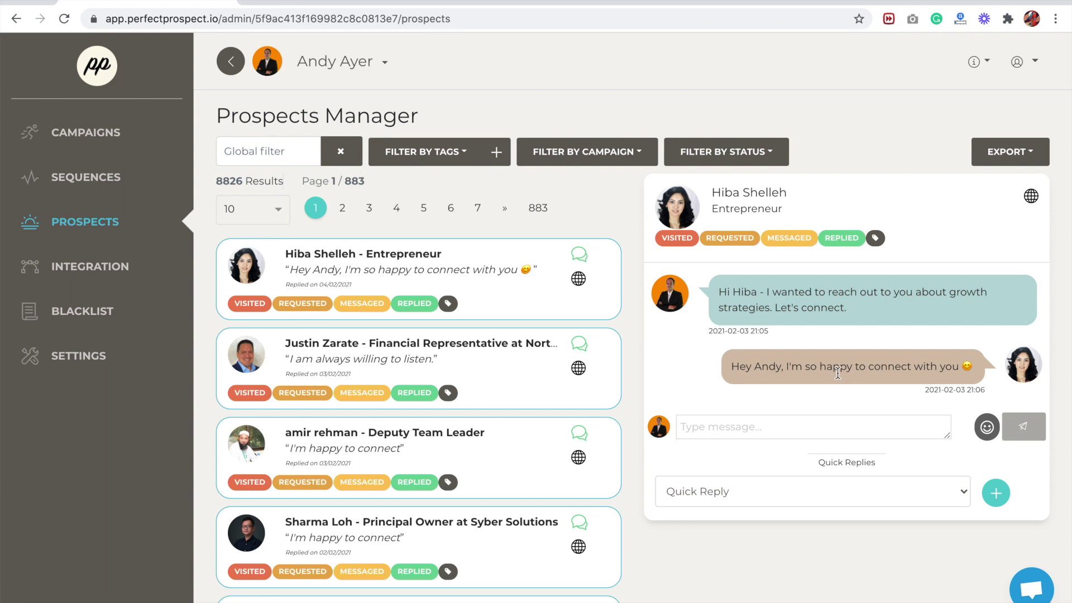
- Fill the reply to the prospect with the "linkedin conversion tool" quick reply
{"action": "left_click", "coordinate": [777, 433]}
{"action": "left_click", "coordinate": [772, 497]}
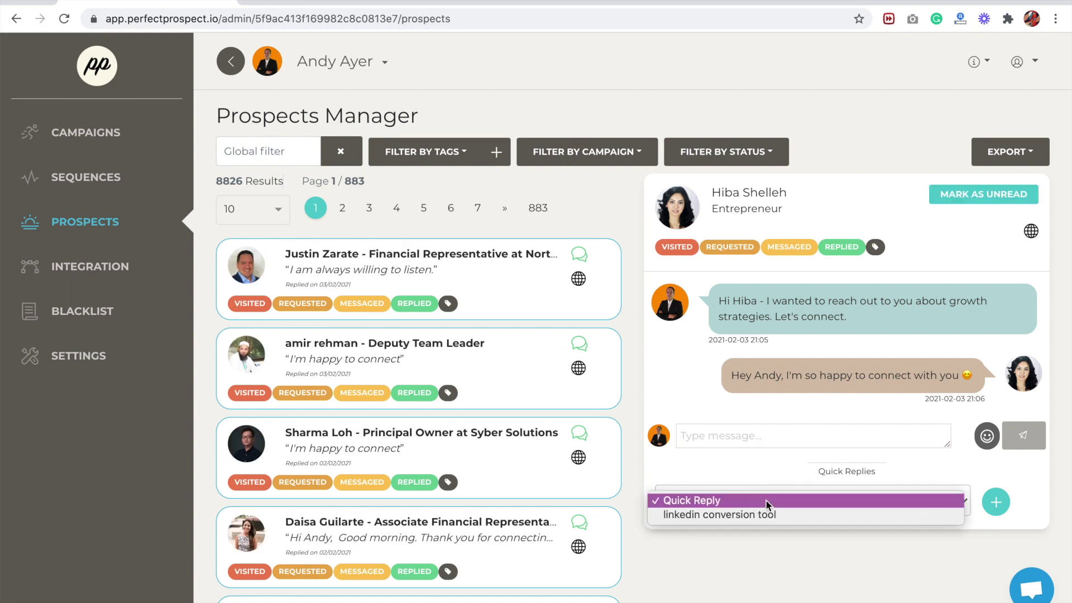
{"action": "left_click", "coordinate": [760, 515]}
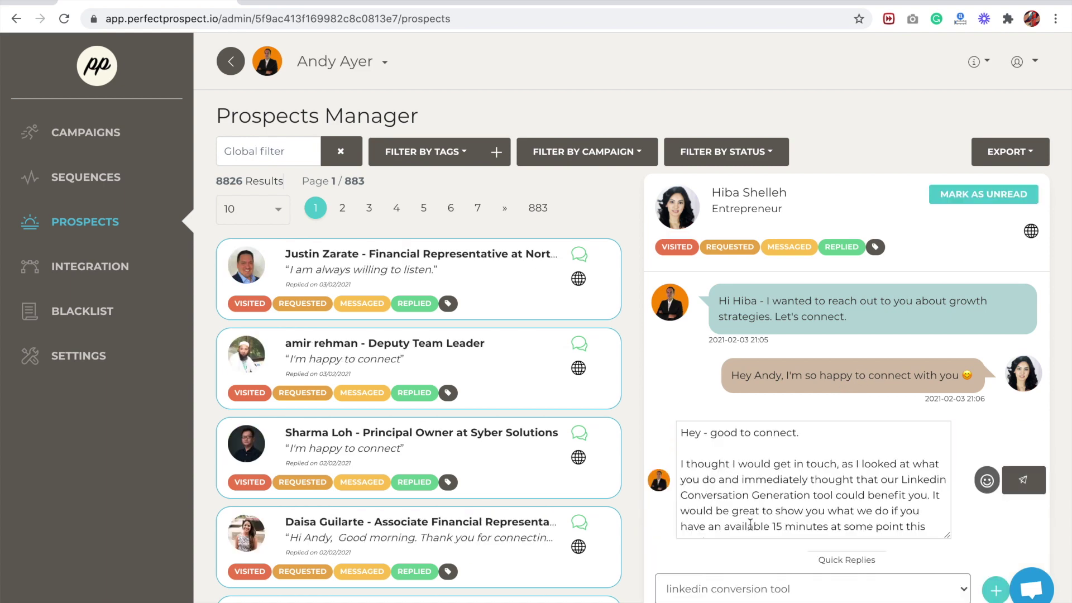
{"action": "scroll", "coordinate": [748, 560], "scroll_direction": "down", "scroll_amount": 2}
{"action": "scroll", "coordinate": [748, 560], "scroll_direction": "down", "scroll_amount": 2}
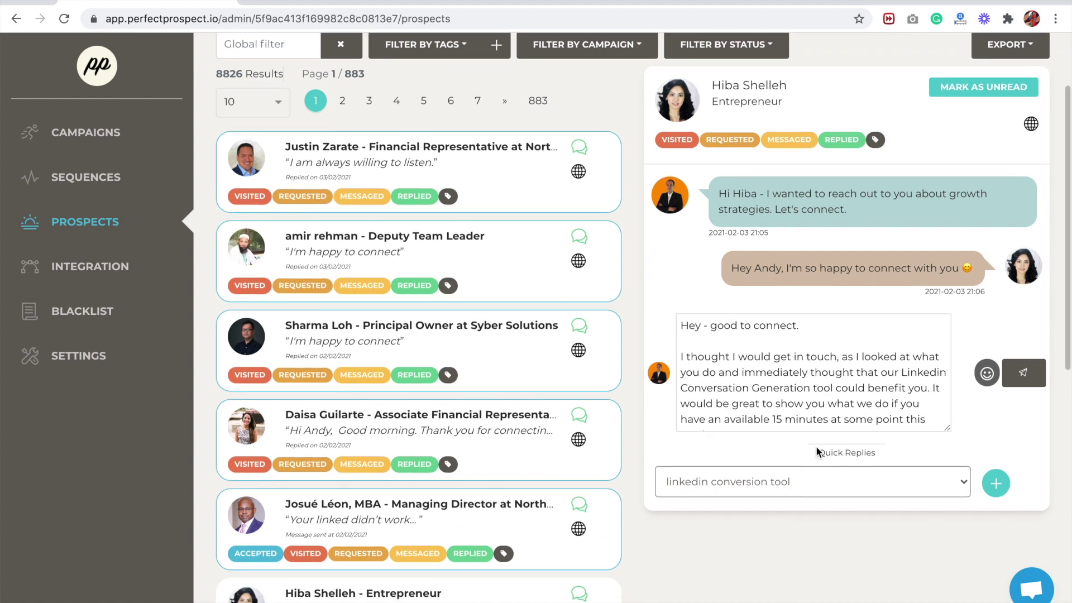
- Examine the quick reply options, the saved reply templates and the form for adding a new template
{"action": "left_click_drag", "start_coordinate": [817, 453], "coordinate": [880, 453]}
{"action": "left_click", "coordinate": [788, 485]}
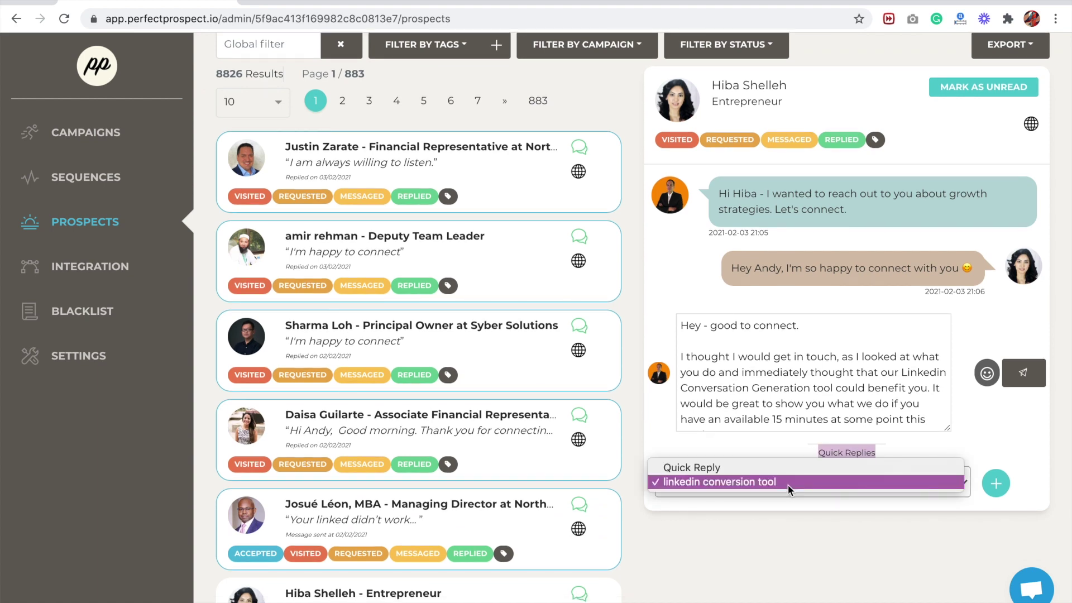
{"action": "left_click", "coordinate": [1041, 486]}
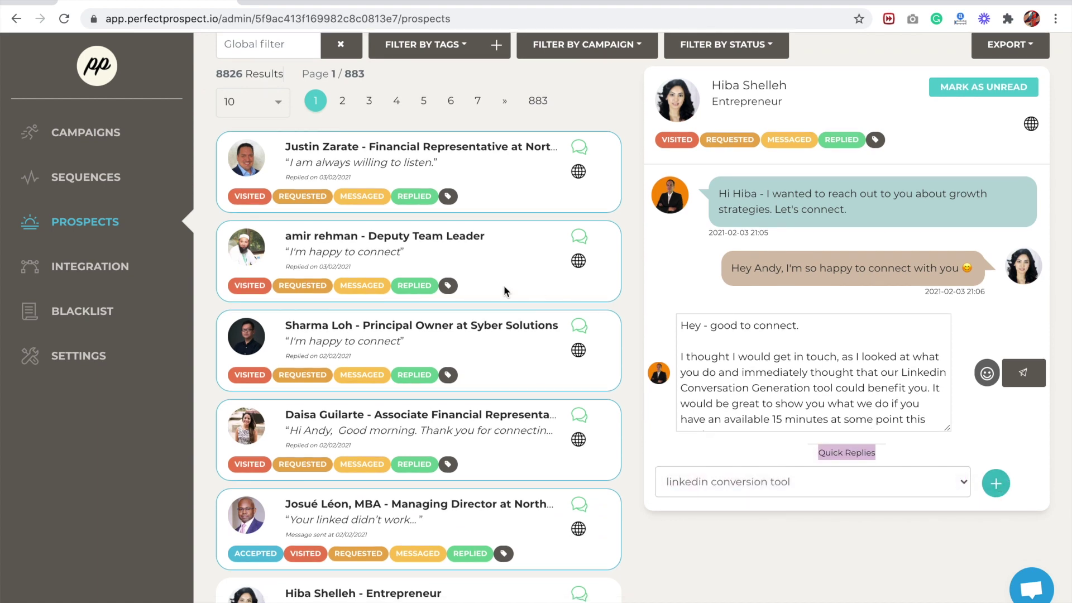
{"action": "left_click", "coordinate": [996, 483]}
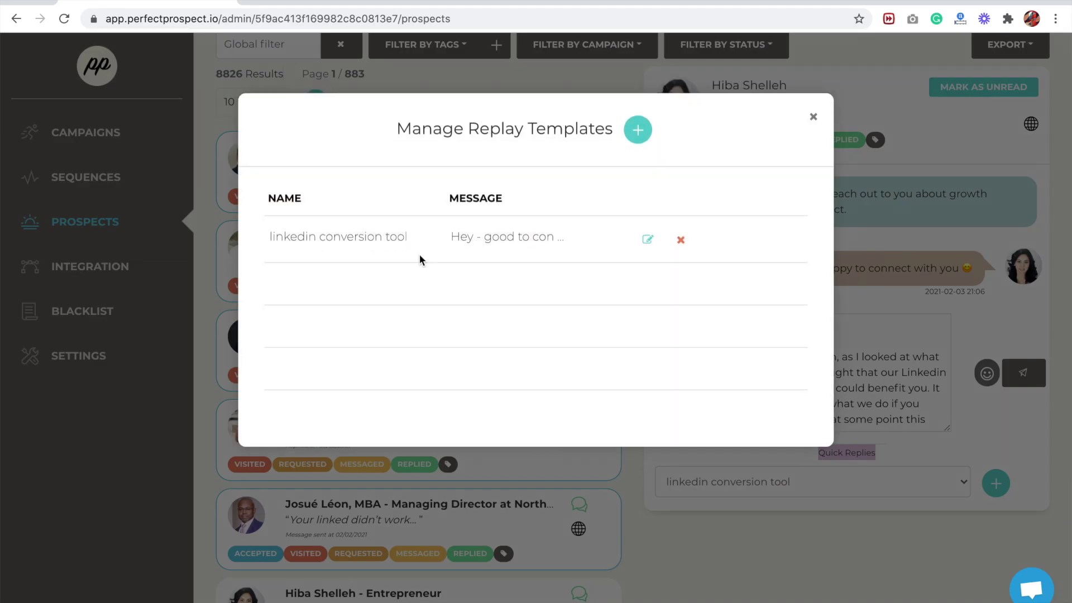
{"action": "left_click", "coordinate": [638, 137]}
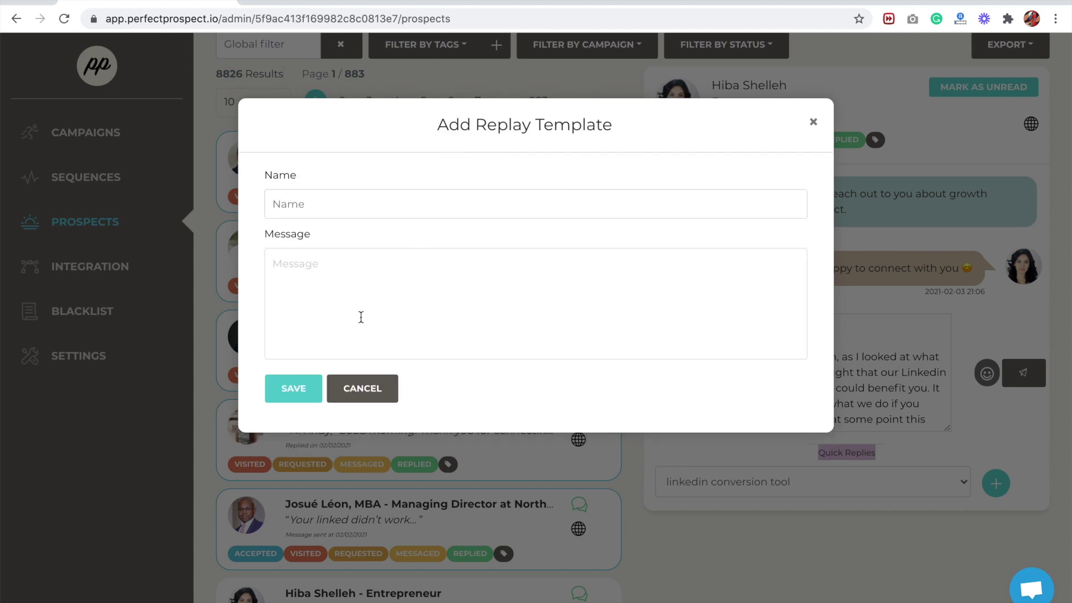
{"action": "left_click", "coordinate": [361, 387]}
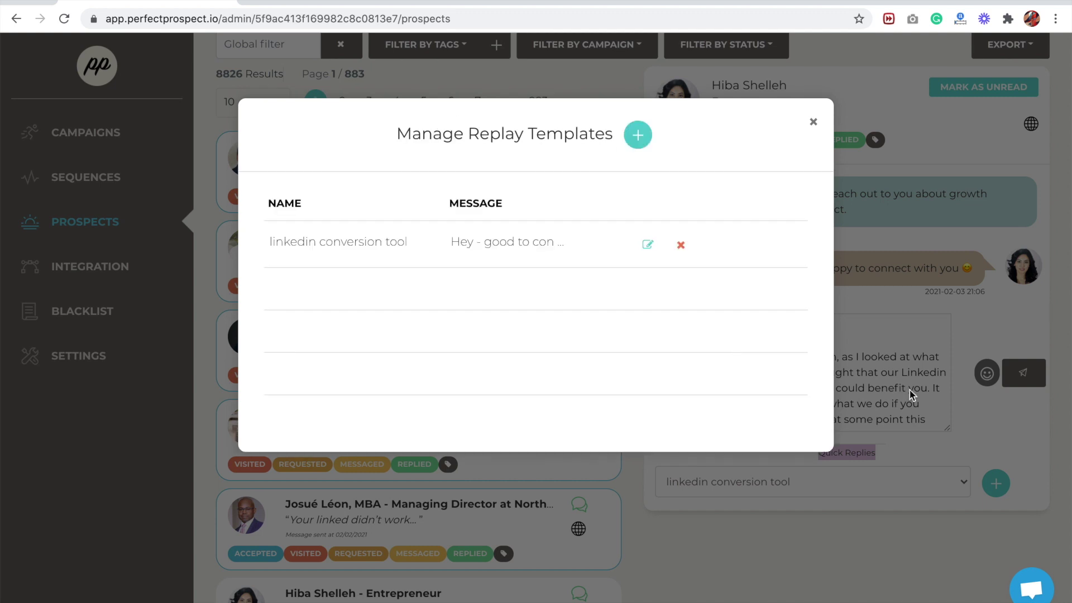
{"action": "left_click", "coordinate": [813, 122]}
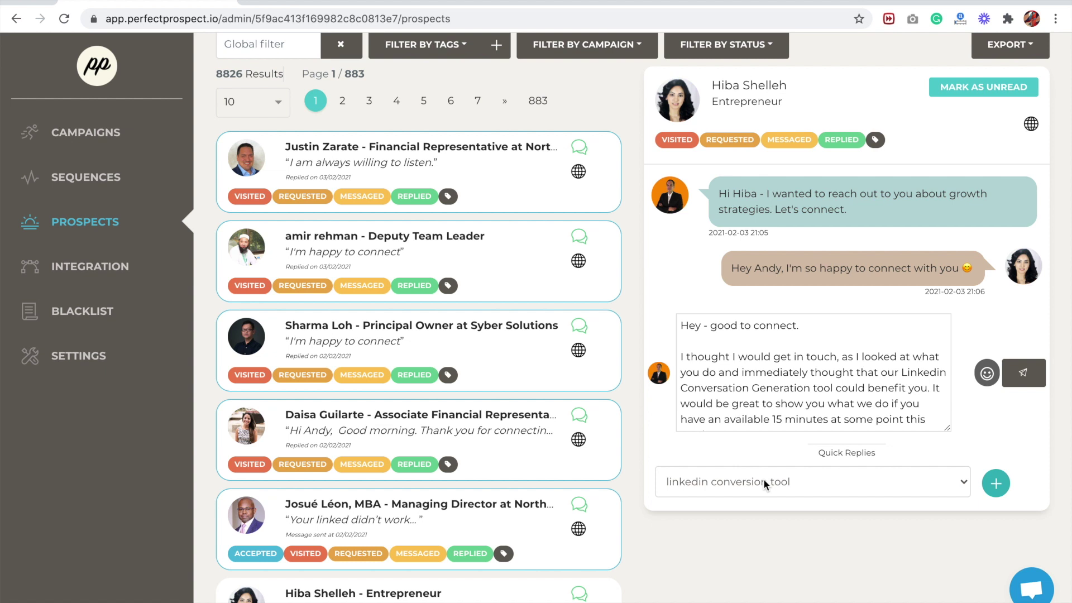
- Insert the prospect's first name after "Hey" in the reply message
{"action": "left_click", "coordinate": [763, 479]}
{"action": "left_click", "coordinate": [763, 481]}
{"action": "left_click", "coordinate": [704, 326]}
{"action": "type", "text": "Hiba"}
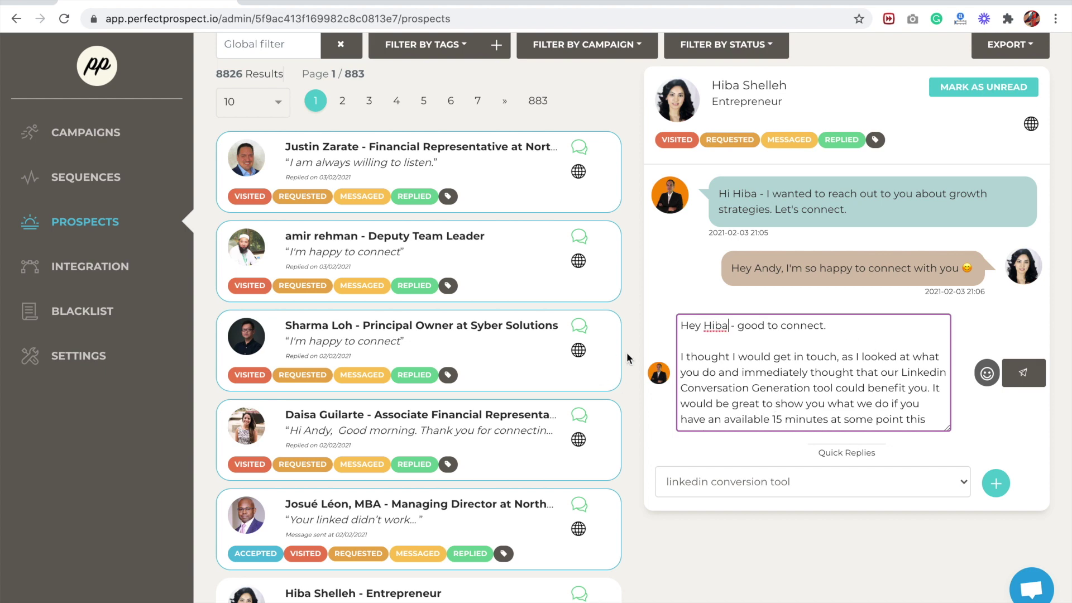
- Search the campaign filter for "nw" and filter the prospects by the NW_CHICAGO campaign
{"action": "scroll", "coordinate": [578, 168], "scroll_direction": "up", "scroll_amount": 2}
{"action": "left_click", "coordinate": [585, 161]}
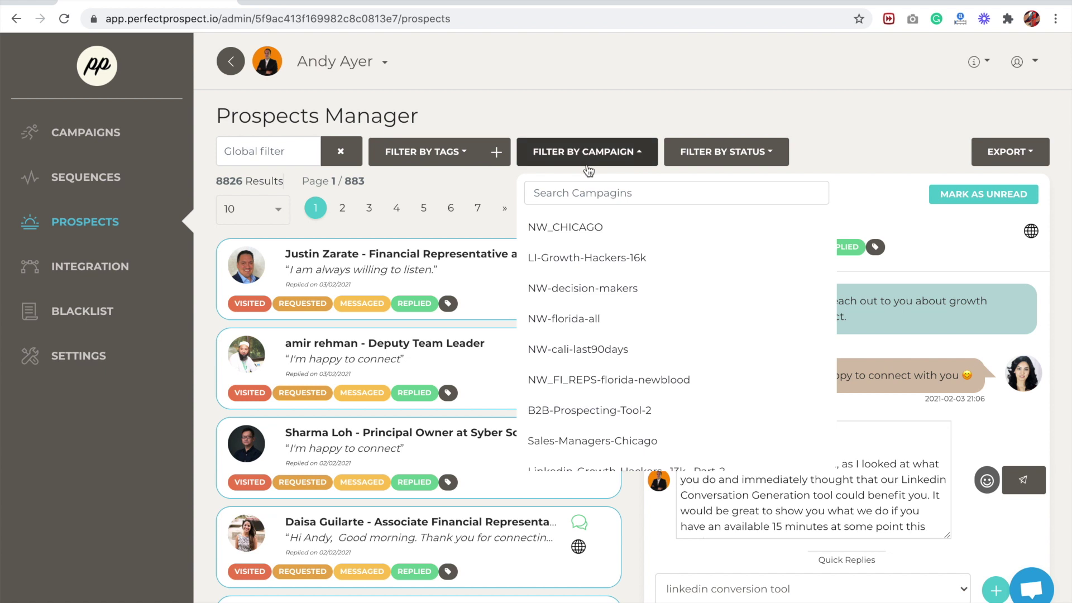
{"action": "left_click", "coordinate": [582, 193]}
{"action": "type", "text": "nw"}
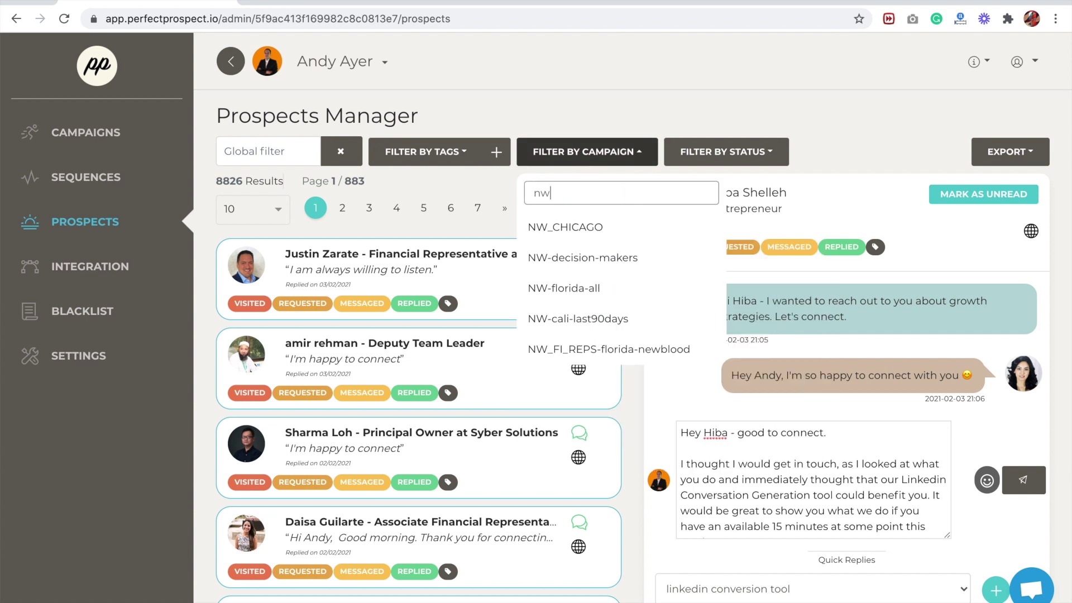
{"action": "left_click", "coordinate": [565, 226]}
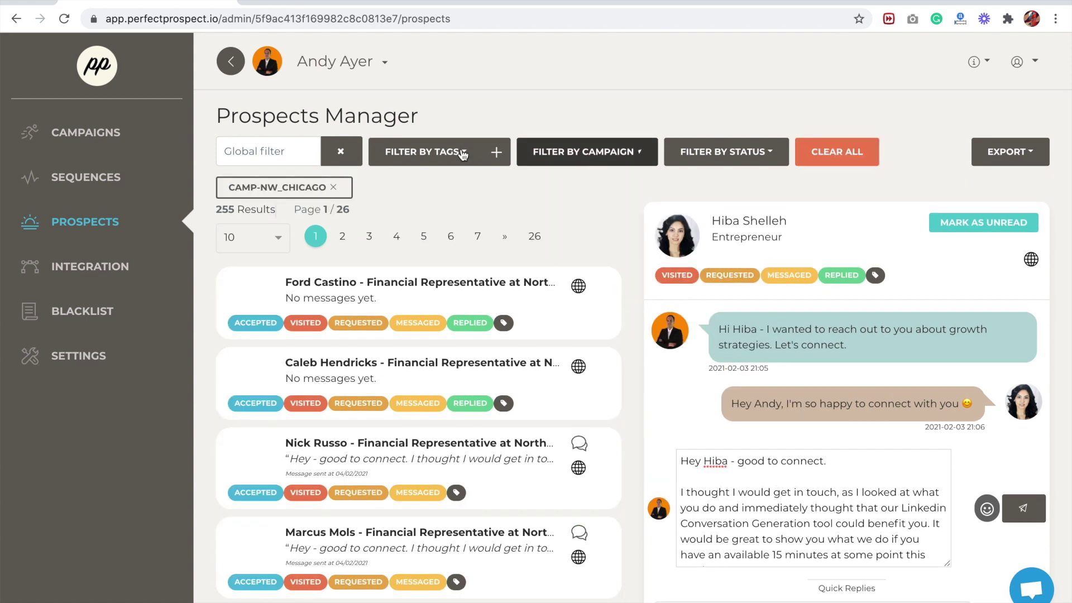
- Look through the tags available for filtering the prospects
{"action": "left_click", "coordinate": [463, 154]}
{"action": "scroll", "coordinate": [435, 117], "scroll_direction": "down", "scroll_amount": 3}
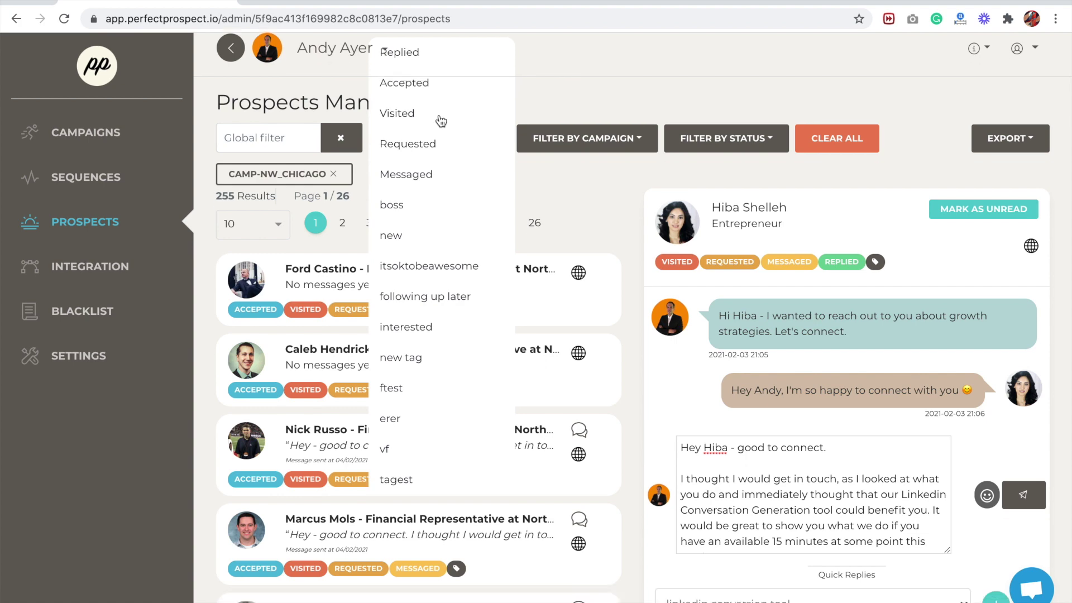
{"action": "scroll", "coordinate": [430, 118], "scroll_direction": "up", "scroll_amount": 1}
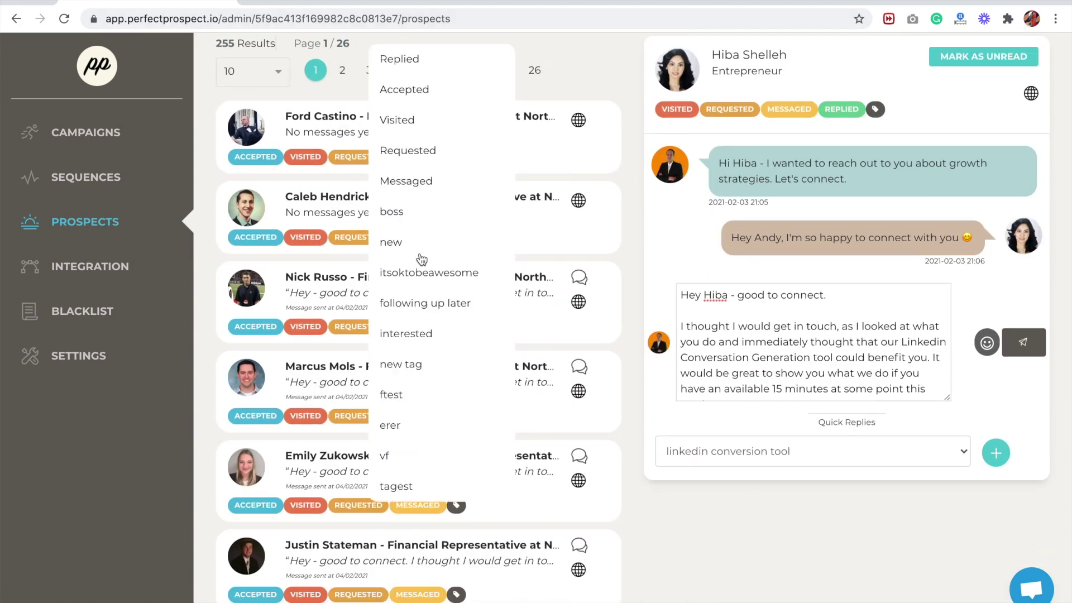
{"action": "left_click", "coordinate": [619, 212]}
{"action": "scroll", "coordinate": [619, 211], "scroll_direction": "up", "scroll_amount": 3}
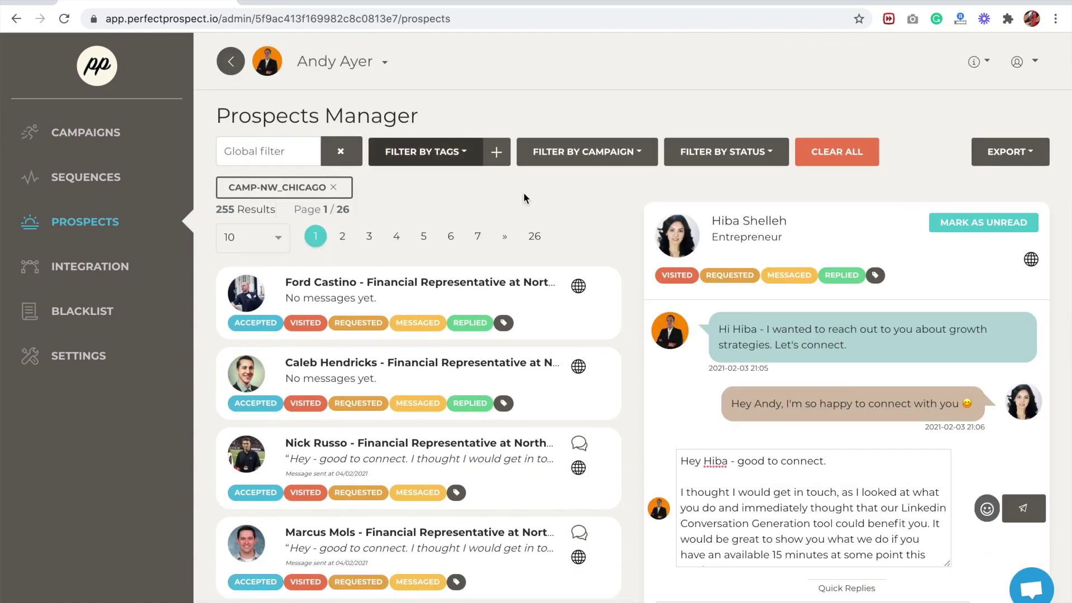
- Try to create a prospect tag named "new tag" from the tag manager
{"action": "left_click", "coordinate": [497, 152]}
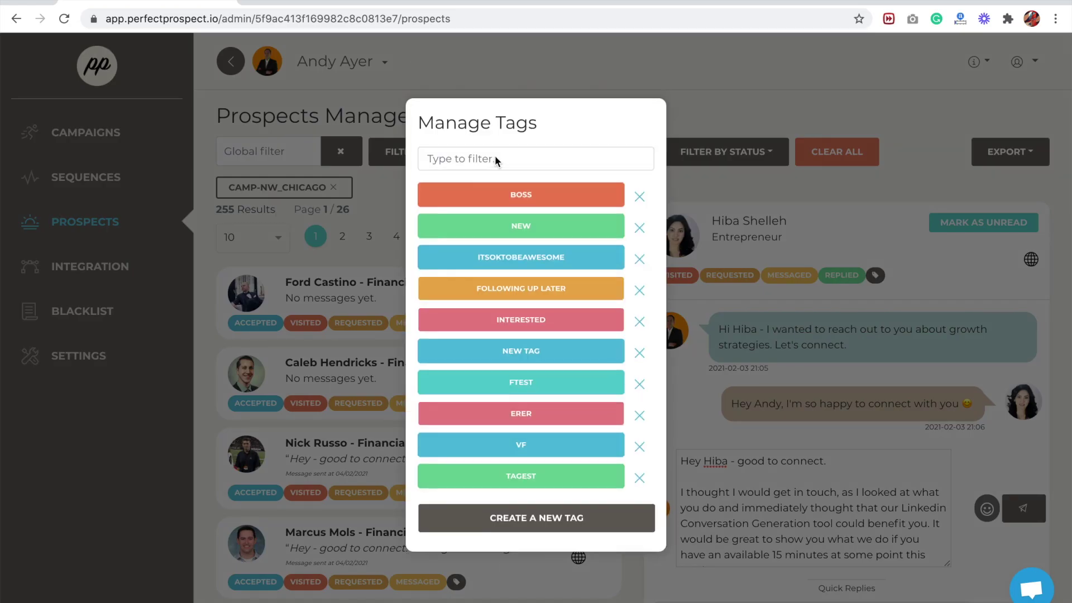
{"action": "left_click", "coordinate": [511, 522]}
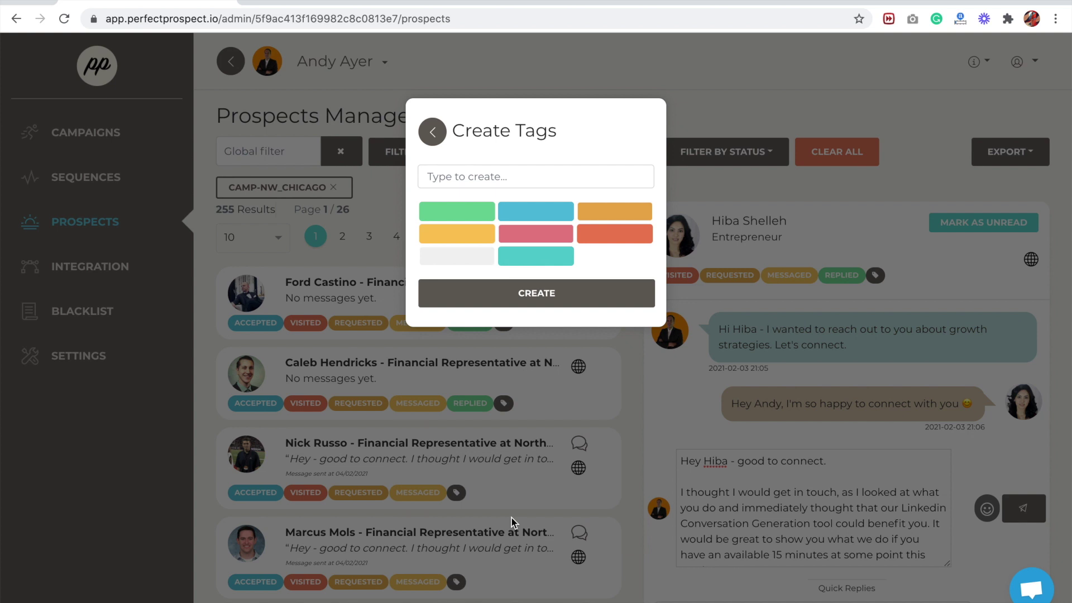
{"action": "left_click", "coordinate": [509, 177]}
{"action": "type", "text": "new tag"}
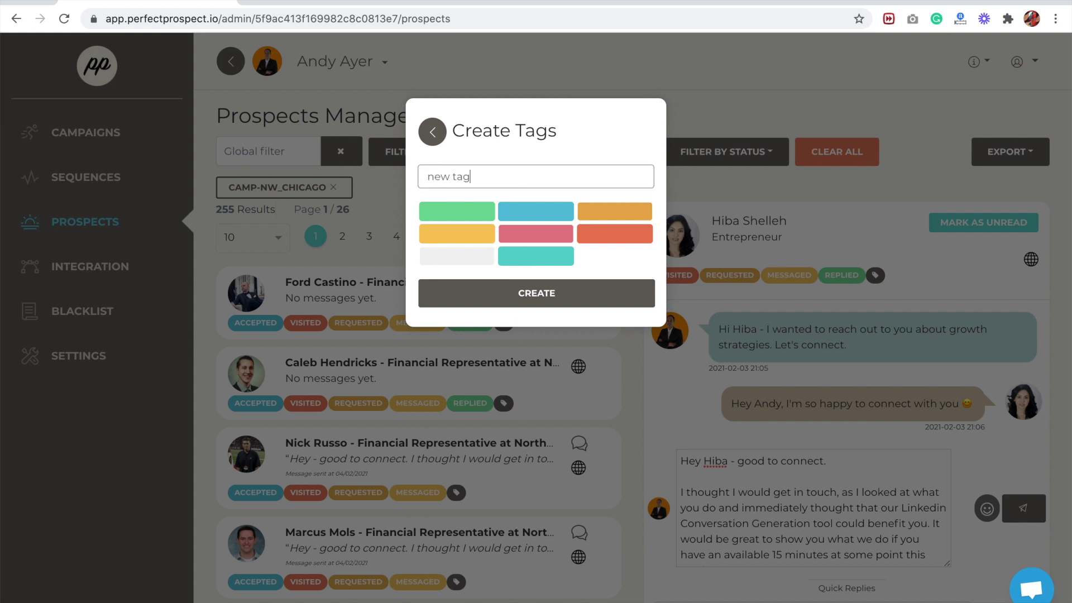
{"action": "left_click", "coordinate": [578, 290]}
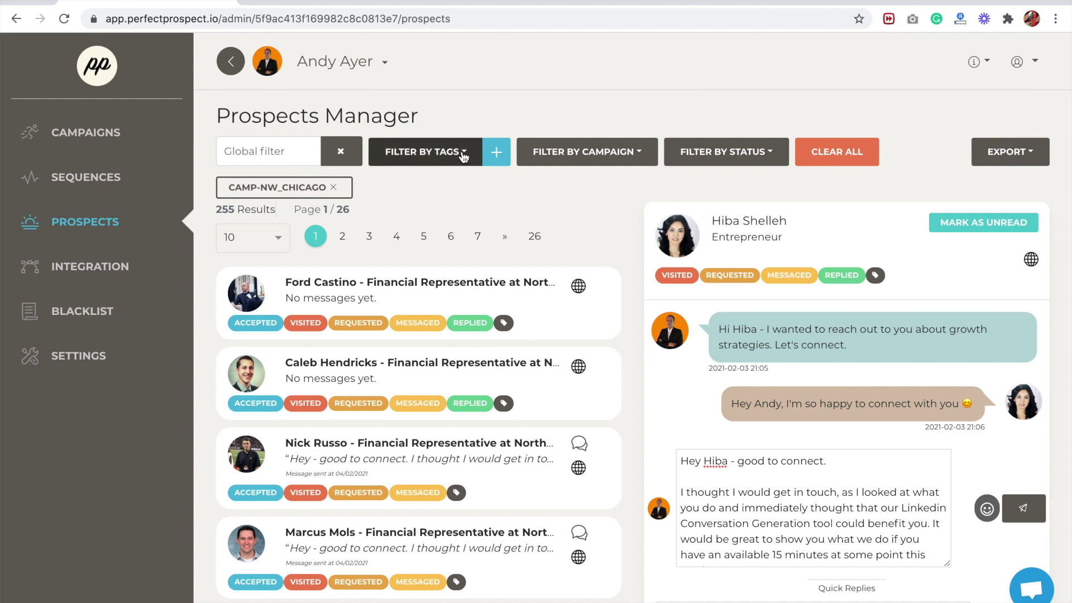
- Assign the "following up later" tag to the first NW_CHICAGO prospect and filter the prospects by that tag
{"action": "left_click", "coordinate": [506, 318]}
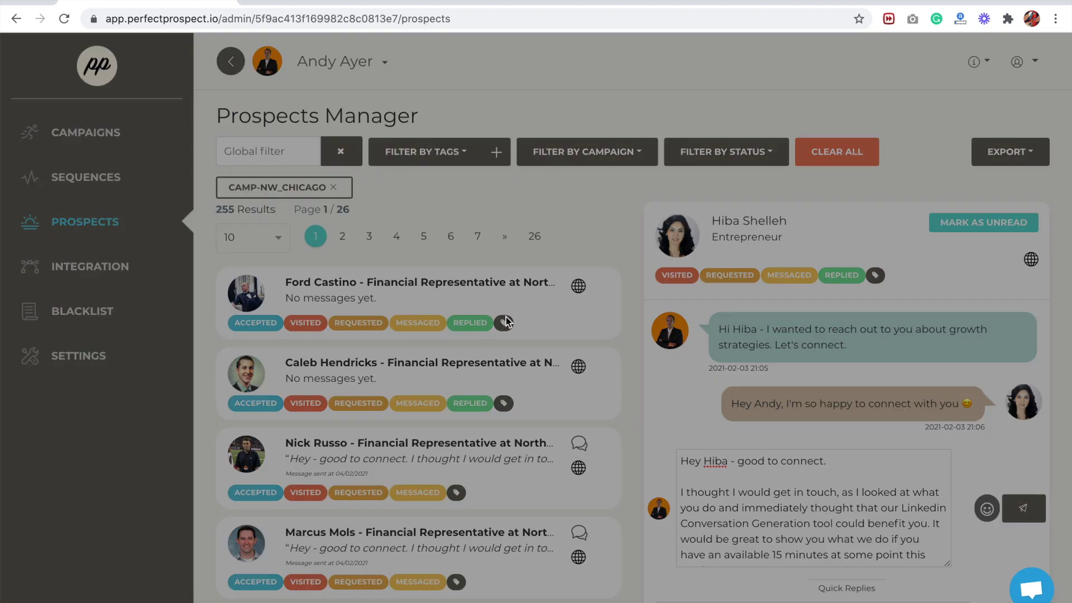
{"action": "left_click", "coordinate": [645, 224]}
{"action": "left_click", "coordinate": [586, 399]}
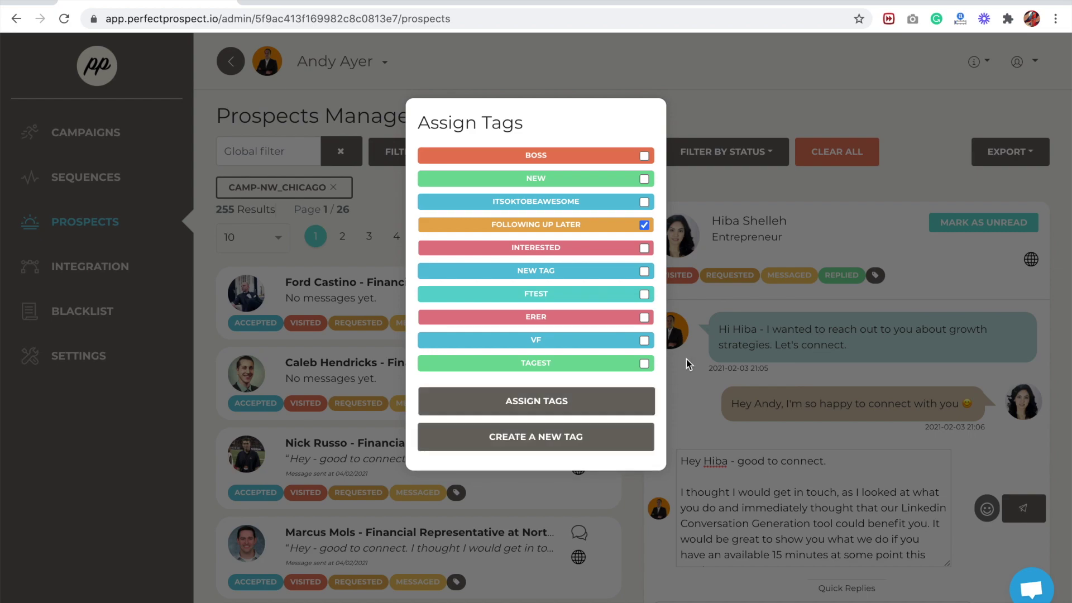
{"action": "left_click", "coordinate": [686, 360]}
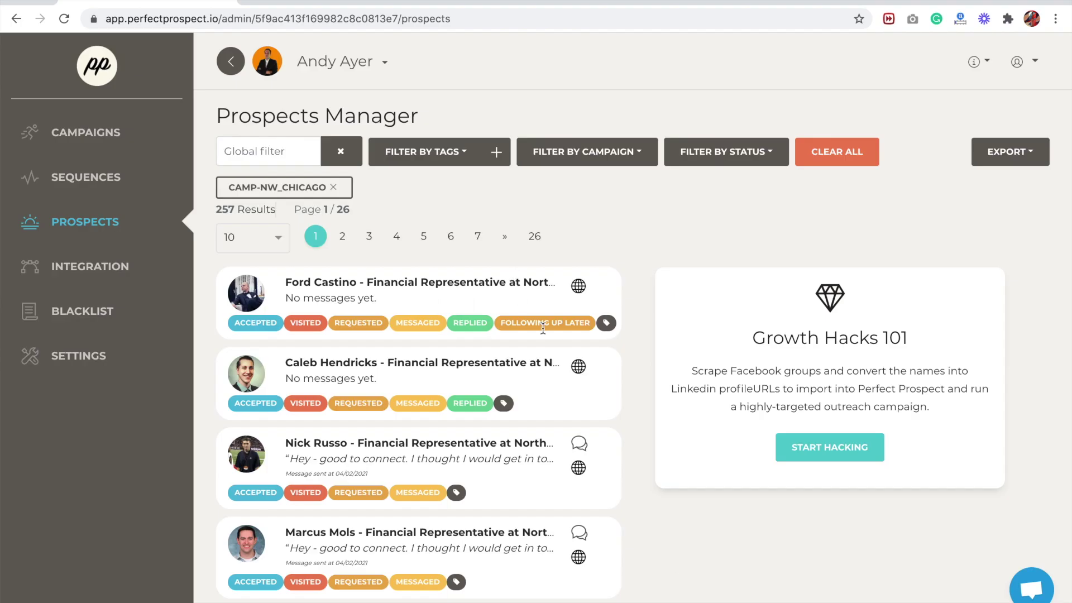
{"action": "left_click", "coordinate": [450, 162]}
{"action": "left_click", "coordinate": [422, 303]}
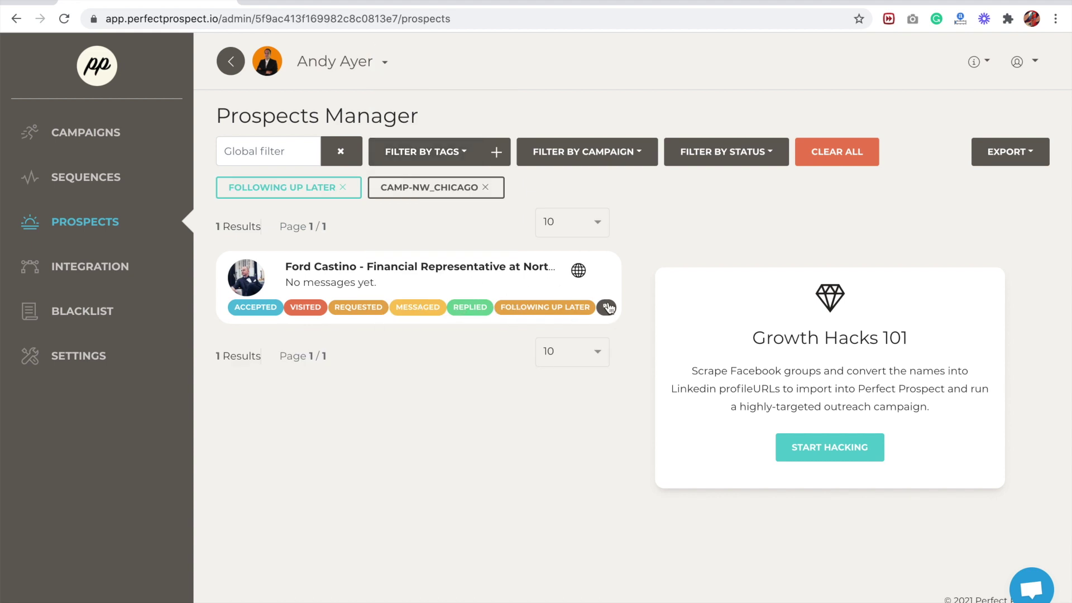
- Export all new connections of the NW_CHICAGO campaign to Google Sheets and open the synced sheet
{"action": "left_click", "coordinate": [1014, 154]}
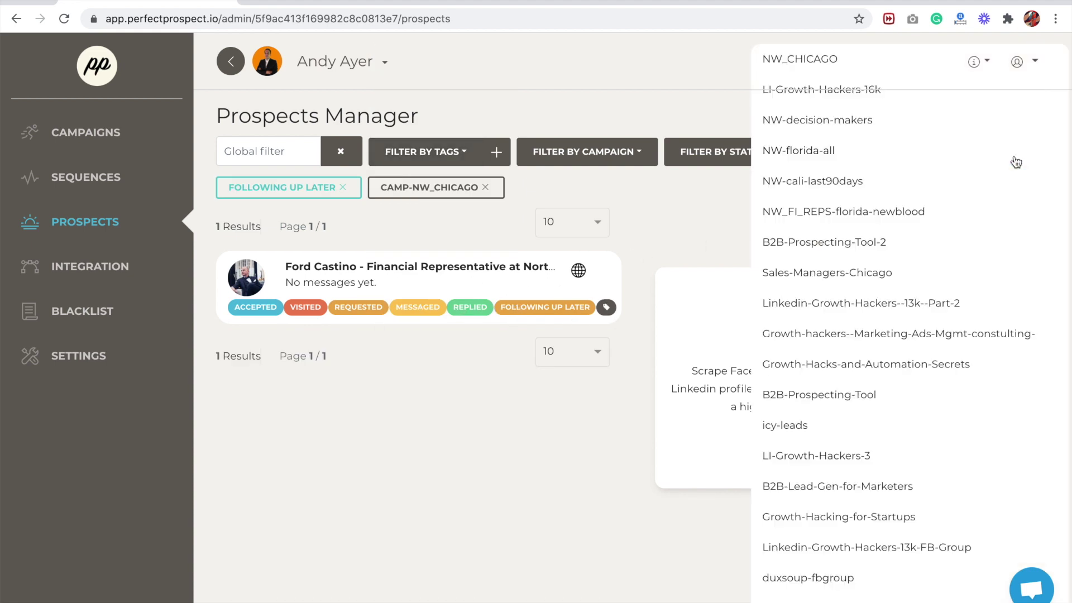
{"action": "scroll", "coordinate": [541, 231], "scroll_direction": "down", "scroll_amount": 3}
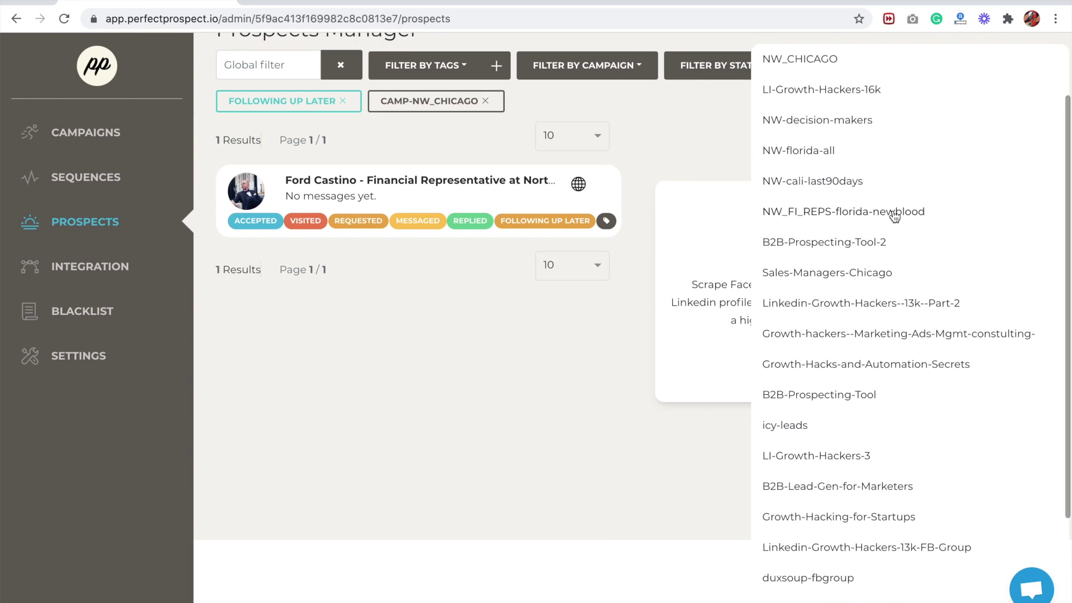
{"action": "left_click", "coordinate": [780, 62]}
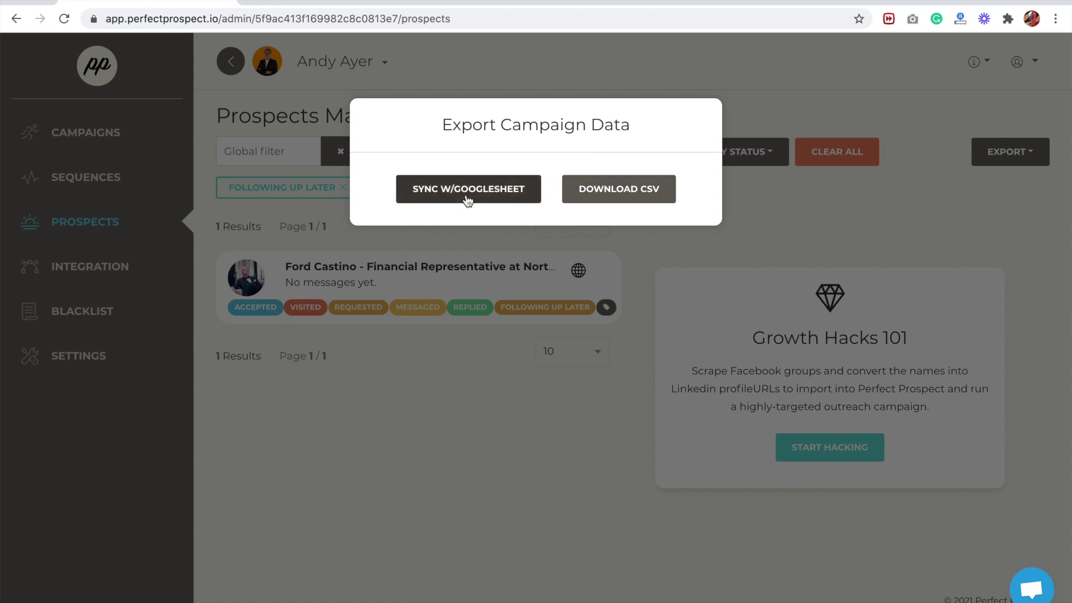
{"action": "left_click", "coordinate": [468, 189]}
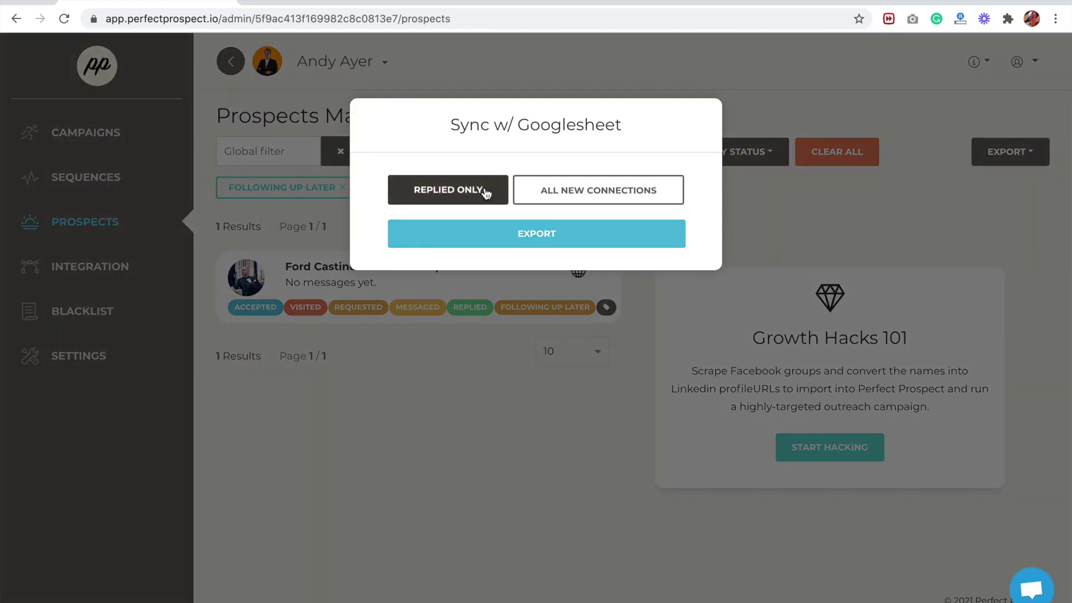
{"action": "left_click", "coordinate": [409, 187]}
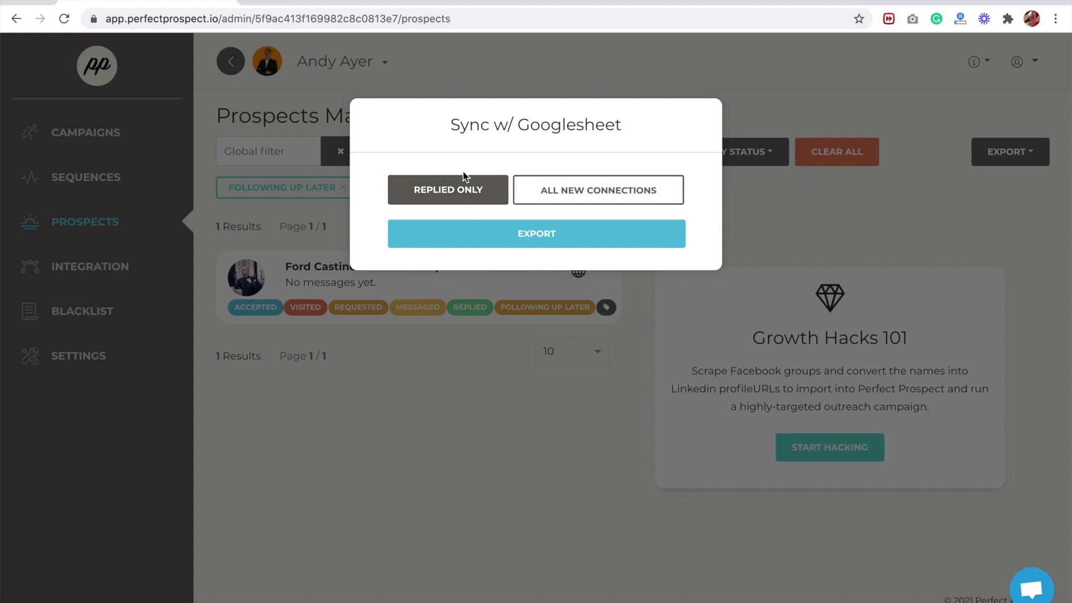
{"action": "left_click", "coordinate": [572, 192]}
{"action": "left_click", "coordinate": [549, 242]}
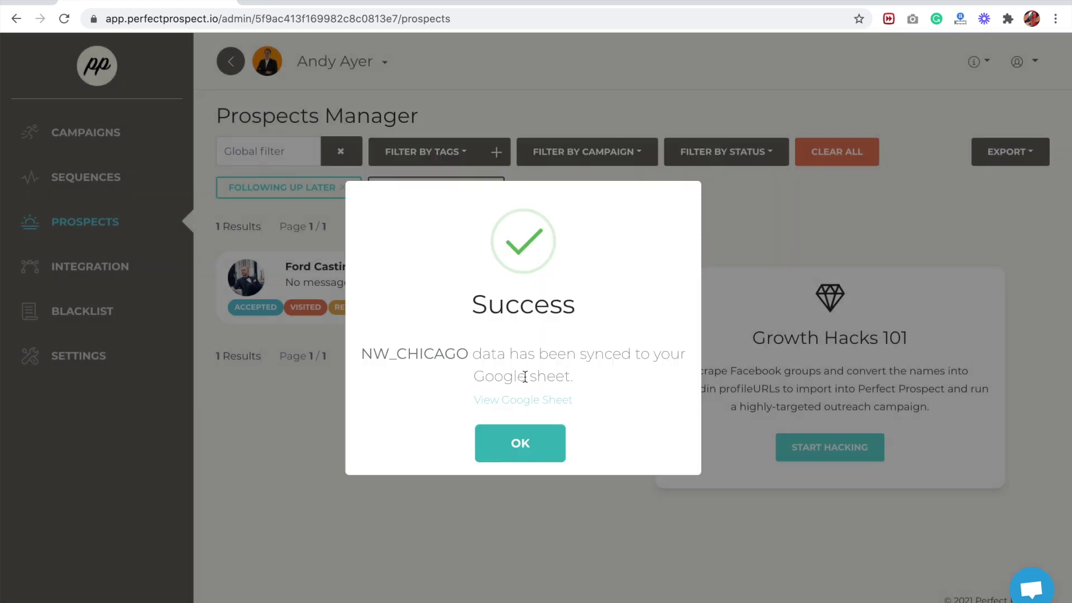
{"action": "left_click", "coordinate": [524, 400]}
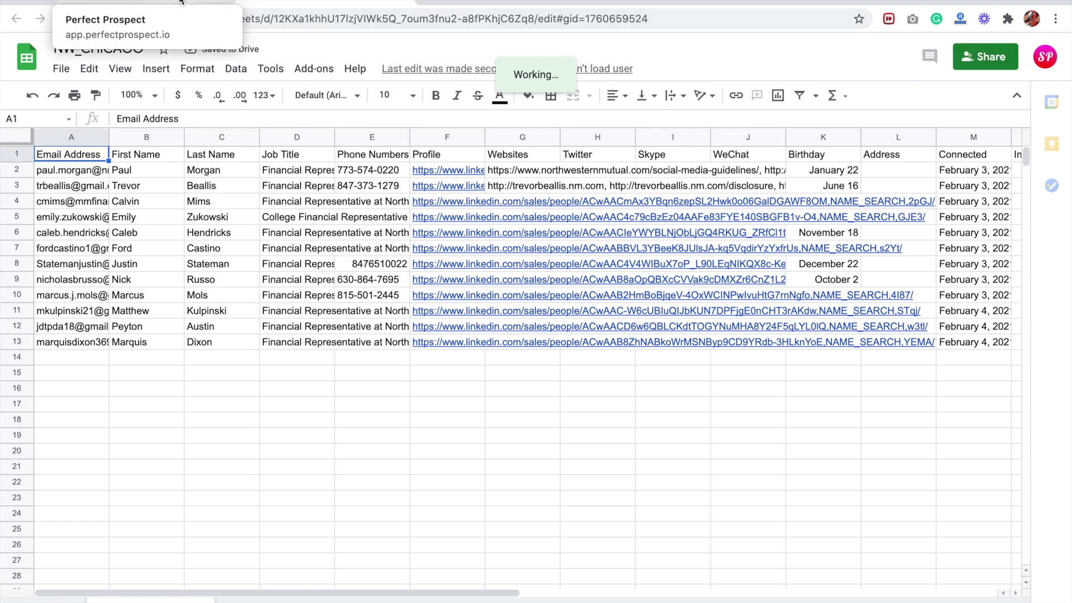
- Return to Perfect Prospect, dismiss the sync confirmation, and review the global and campaign-level Zapier integrations
{"action": "left_click", "coordinate": [179, 3]}
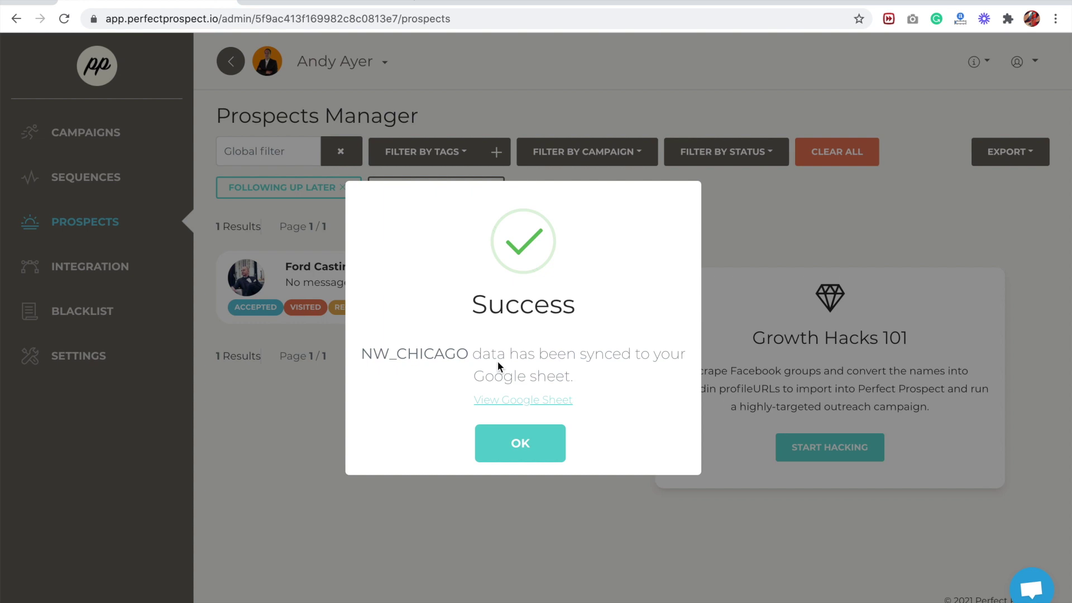
{"action": "left_click", "coordinate": [550, 453]}
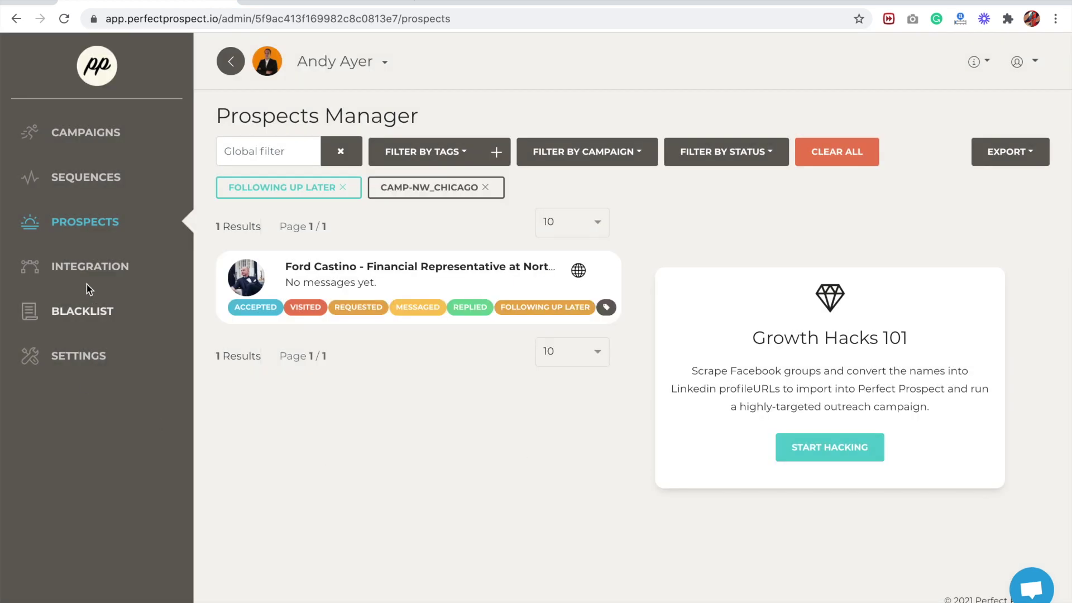
{"action": "left_click", "coordinate": [102, 275]}
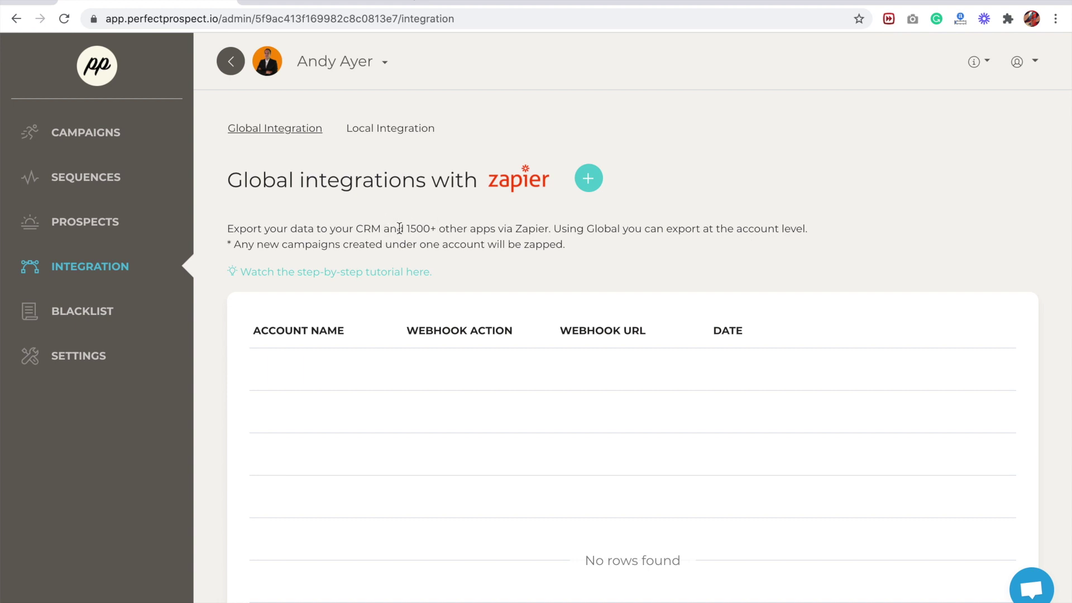
{"action": "left_click_drag", "start_coordinate": [407, 228], "coordinate": [458, 227]}
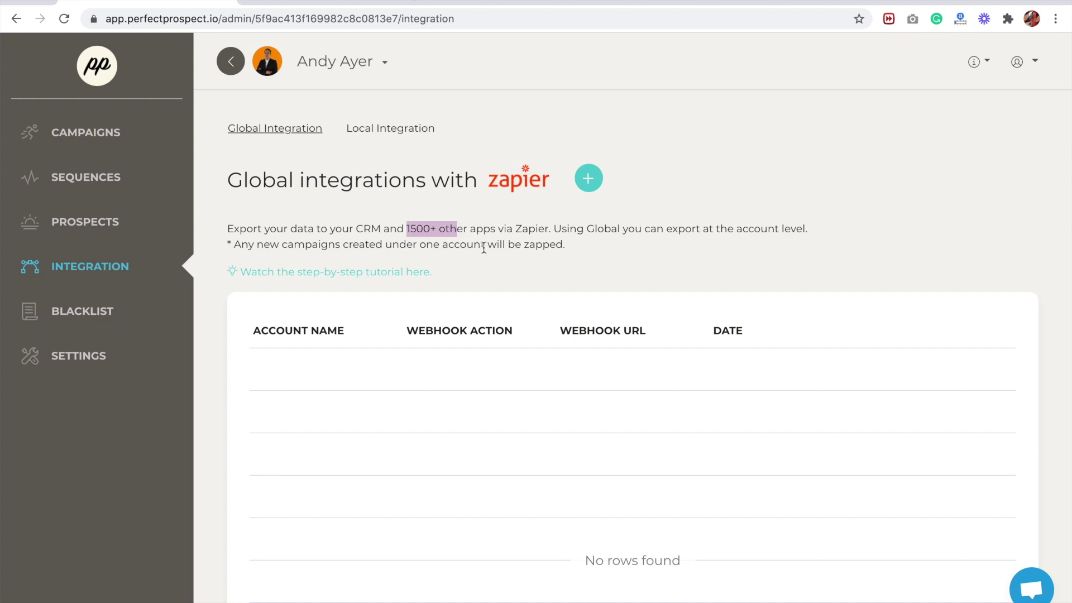
{"action": "left_click", "coordinate": [520, 244]}
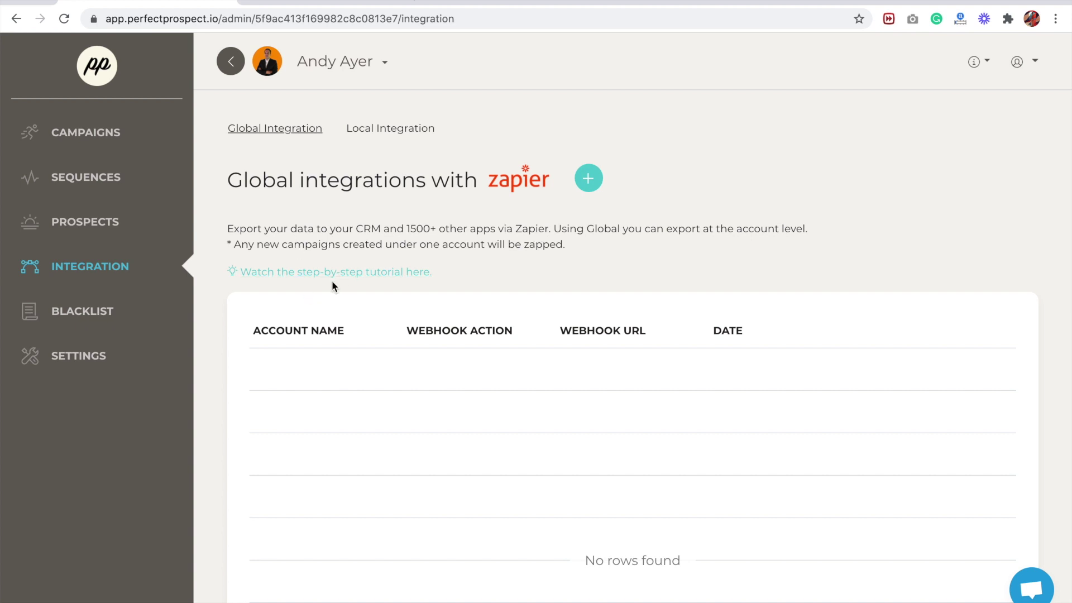
{"action": "left_click", "coordinate": [392, 137]}
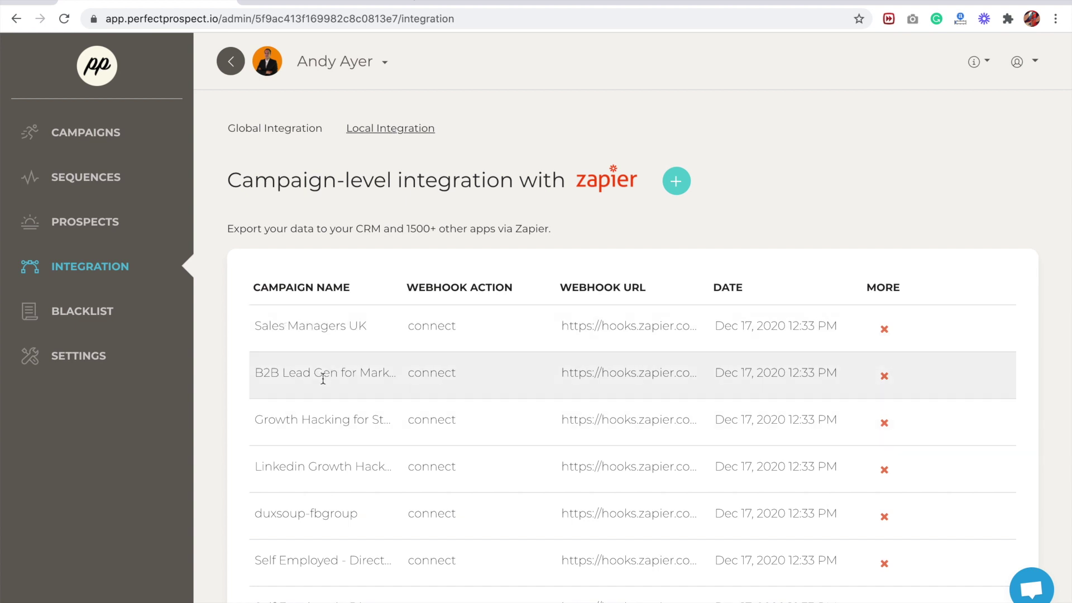
{"action": "left_click_drag", "start_coordinate": [256, 324], "coordinate": [367, 329]}
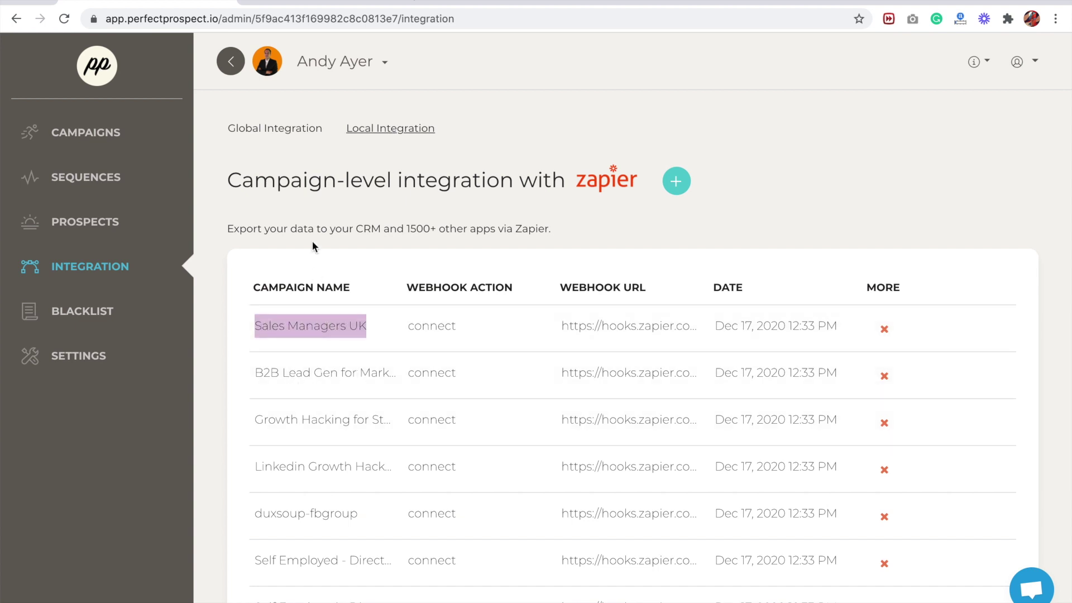
- Start adding a global Zapier webhook and select the managed account as its user
{"action": "left_click", "coordinate": [296, 131]}
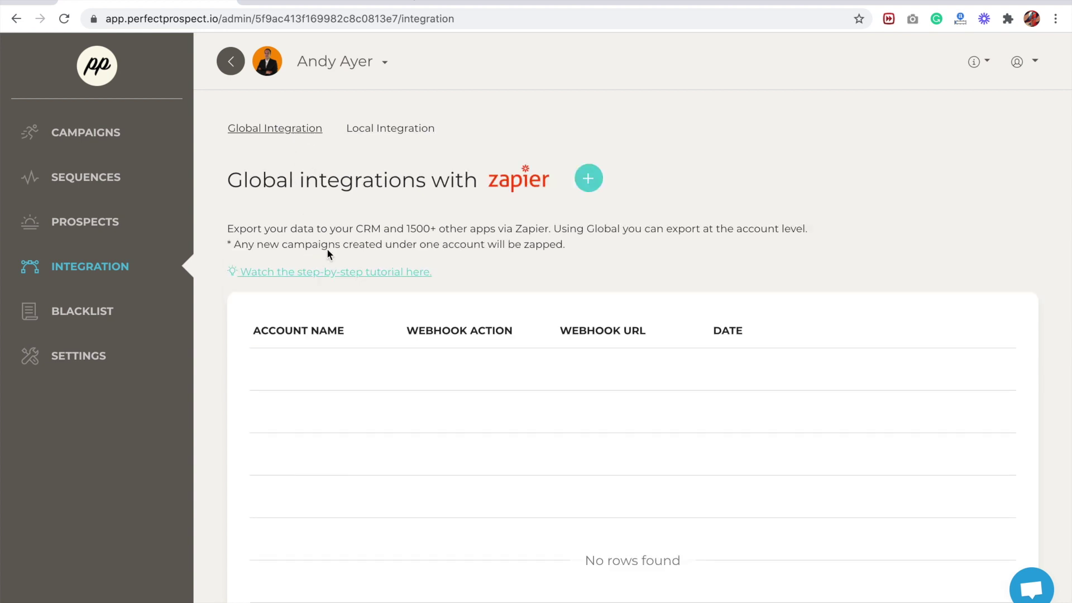
{"action": "left_click", "coordinate": [589, 178]}
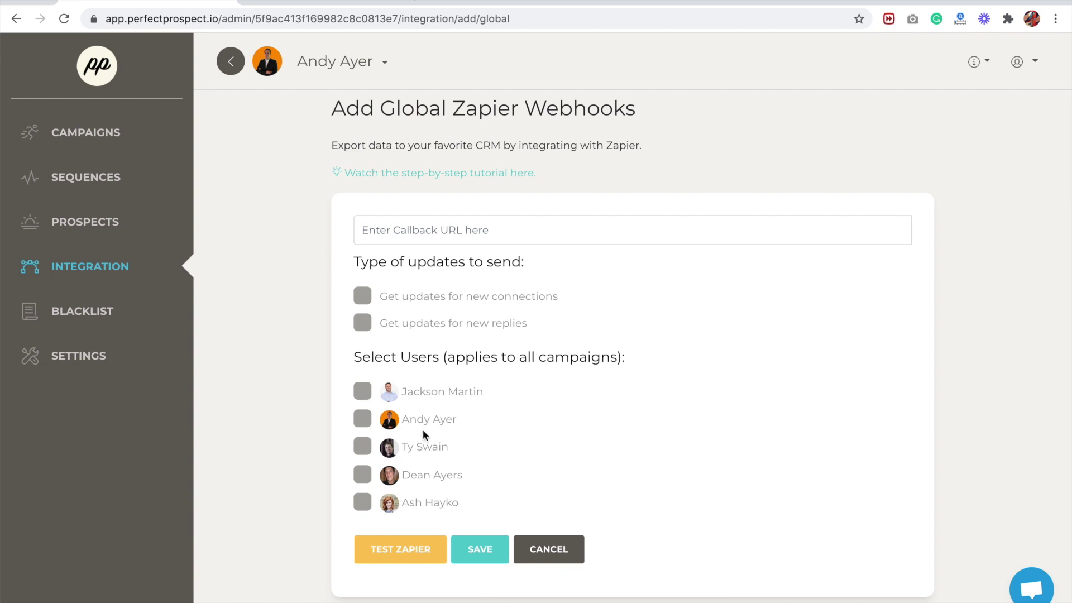
{"action": "left_click", "coordinate": [364, 419]}
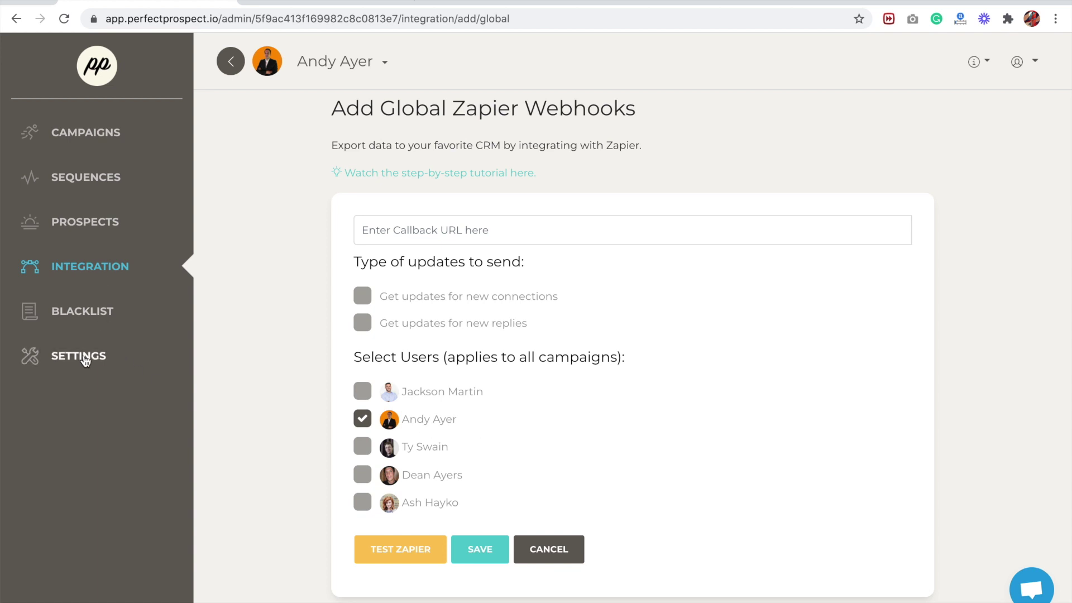
- Review the daily frequency limits and the available time zones in the account settings
{"action": "left_click", "coordinate": [86, 361]}
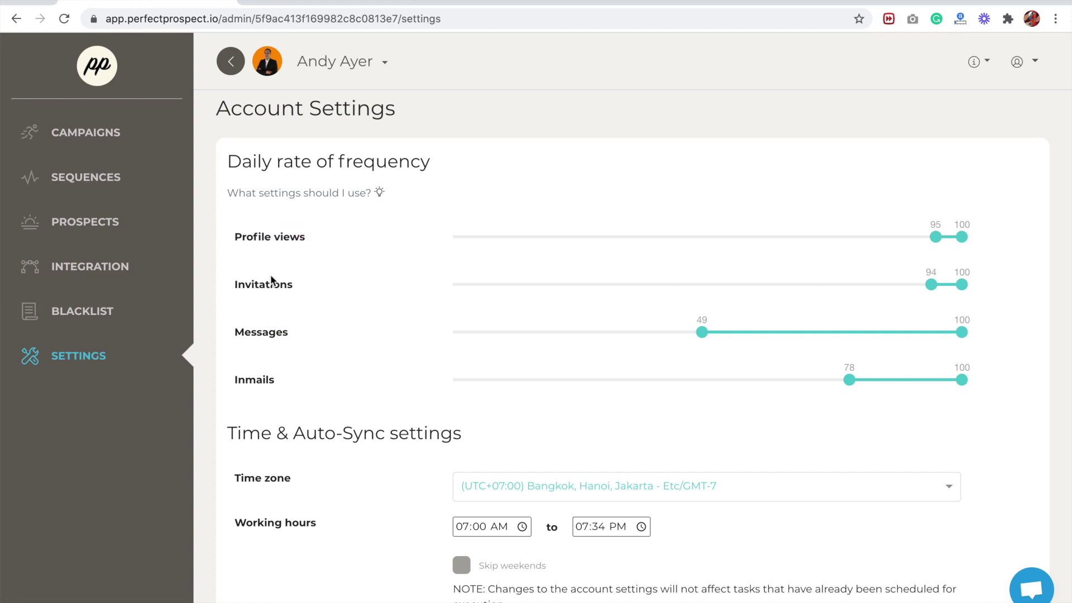
{"action": "left_click_drag", "start_coordinate": [235, 285], "coordinate": [318, 287]}
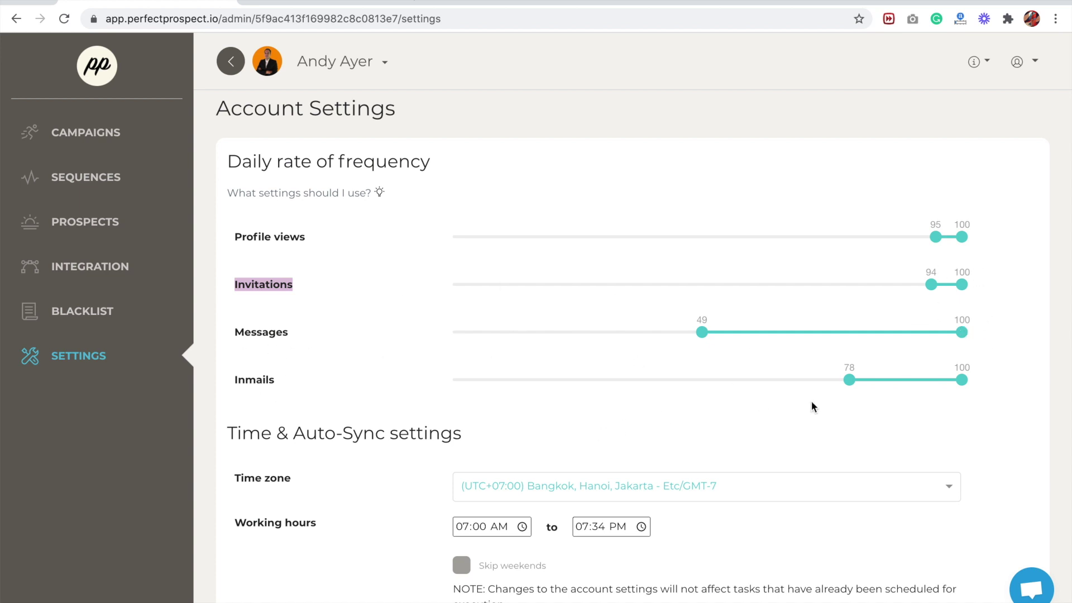
{"action": "scroll", "coordinate": [813, 404], "scroll_direction": "down", "scroll_amount": 1}
{"action": "scroll", "coordinate": [811, 407], "scroll_direction": "down", "scroll_amount": 2}
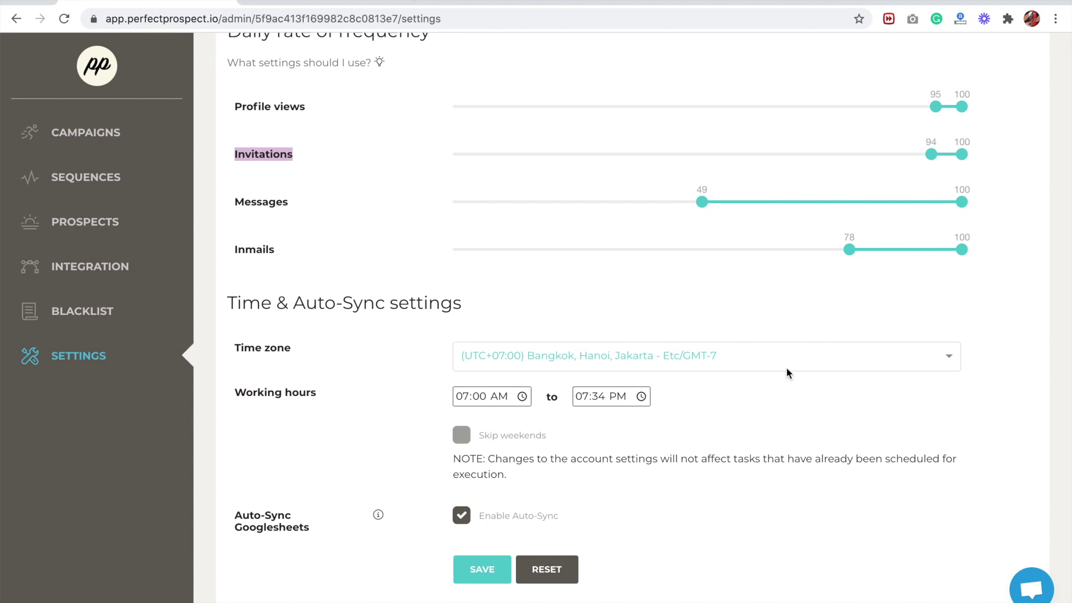
{"action": "left_click", "coordinate": [730, 363]}
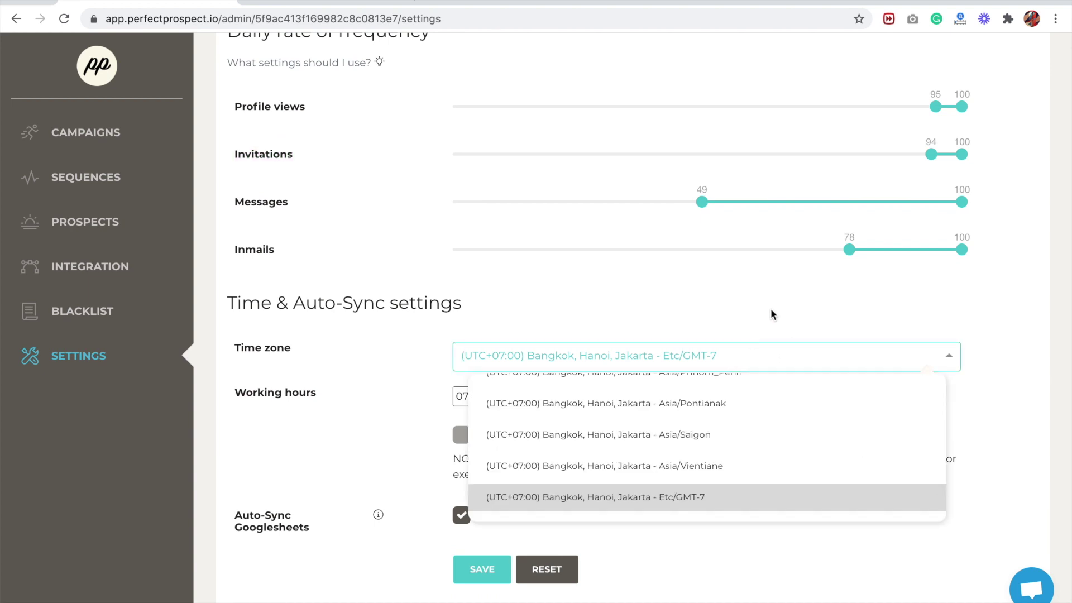
{"action": "left_click", "coordinate": [729, 345]}
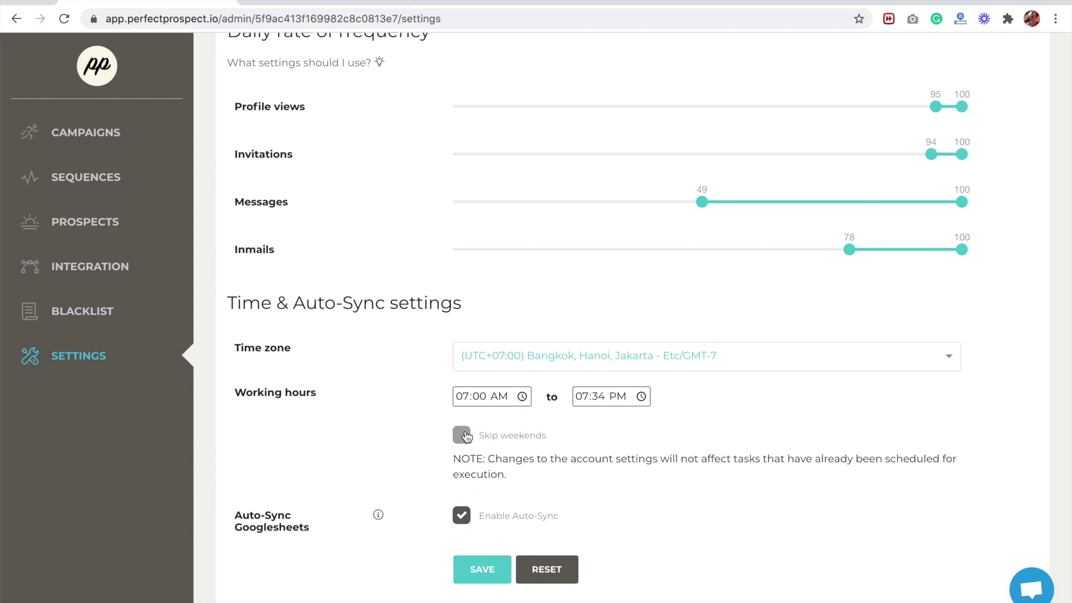
- Review the working hours, Google Sheets auto-sync and pending invitations sections of the account settings
{"action": "scroll", "coordinate": [458, 444], "scroll_direction": "down", "scroll_amount": 2}
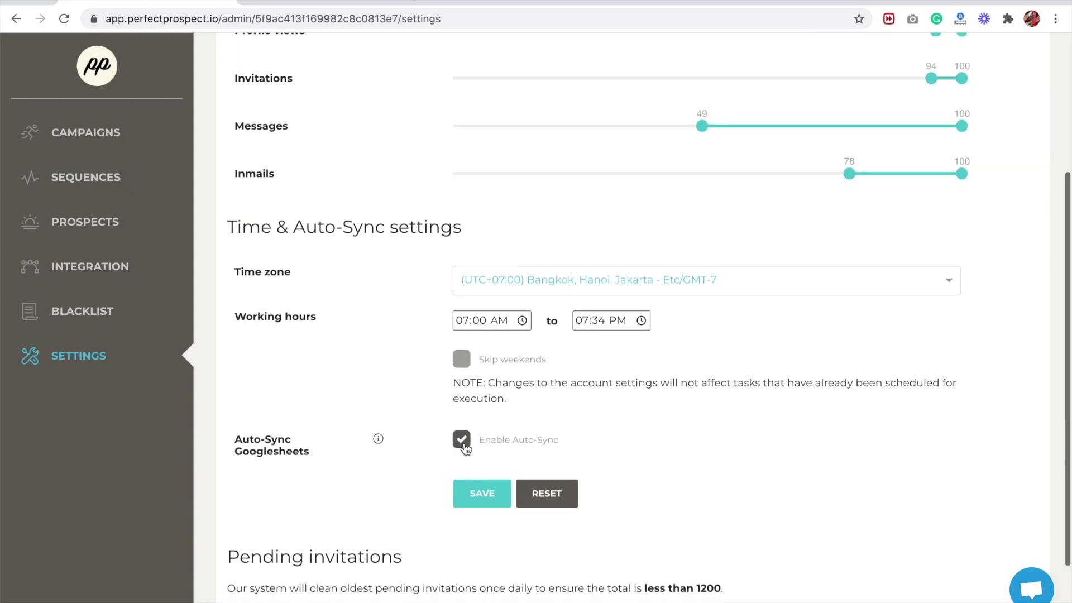
{"action": "left_click_drag", "start_coordinate": [237, 452], "coordinate": [312, 456]}
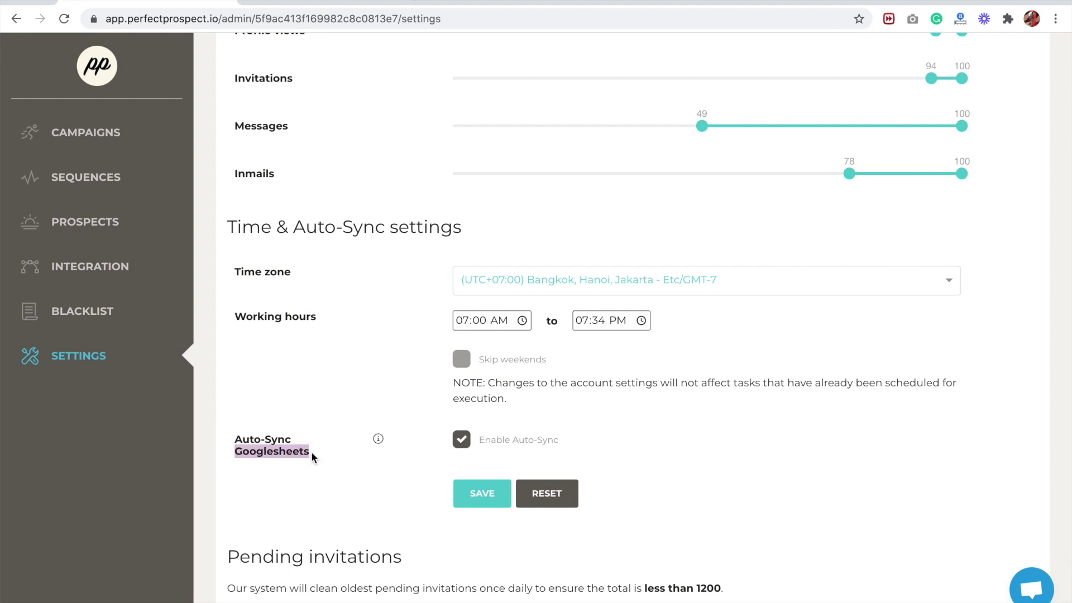
{"action": "left_click", "coordinate": [343, 472]}
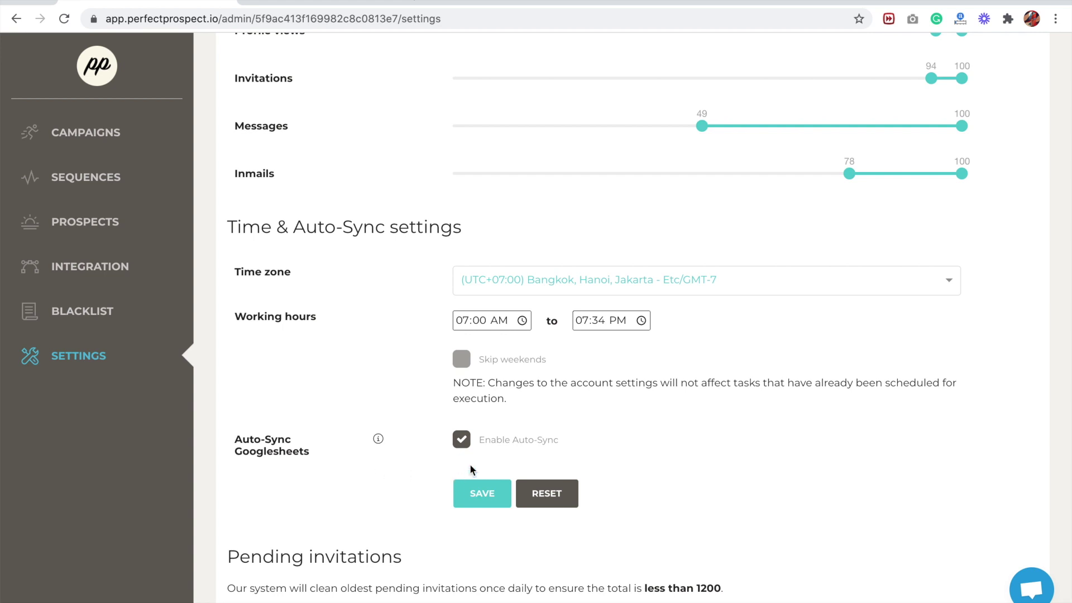
{"action": "scroll", "coordinate": [471, 466], "scroll_direction": "down", "scroll_amount": 1}
{"action": "left_click_drag", "start_coordinate": [240, 513], "coordinate": [402, 512]}
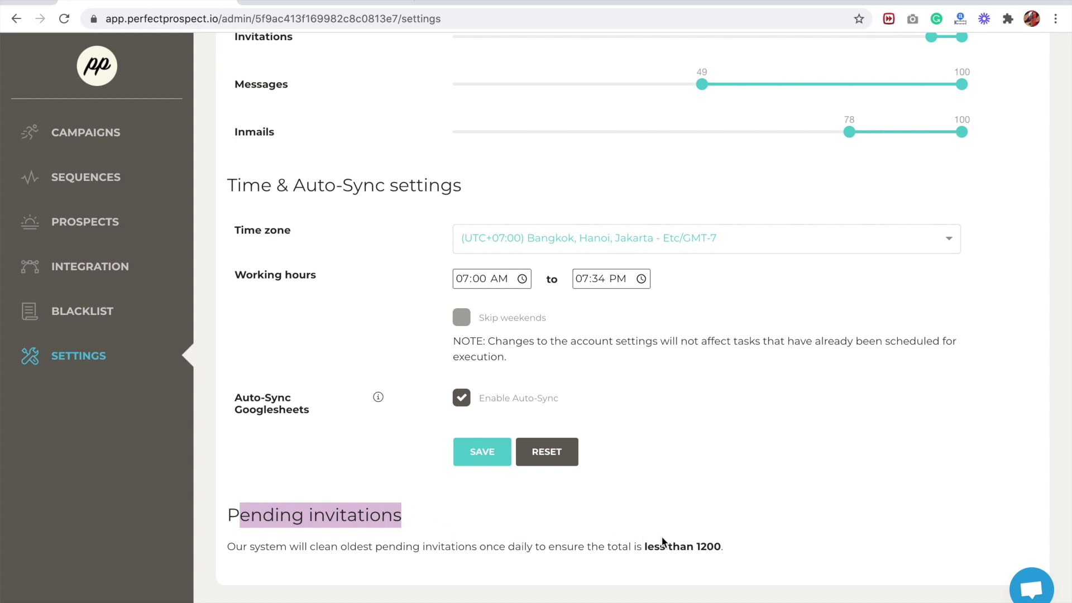
{"action": "left_click_drag", "start_coordinate": [645, 546], "coordinate": [719, 544]}
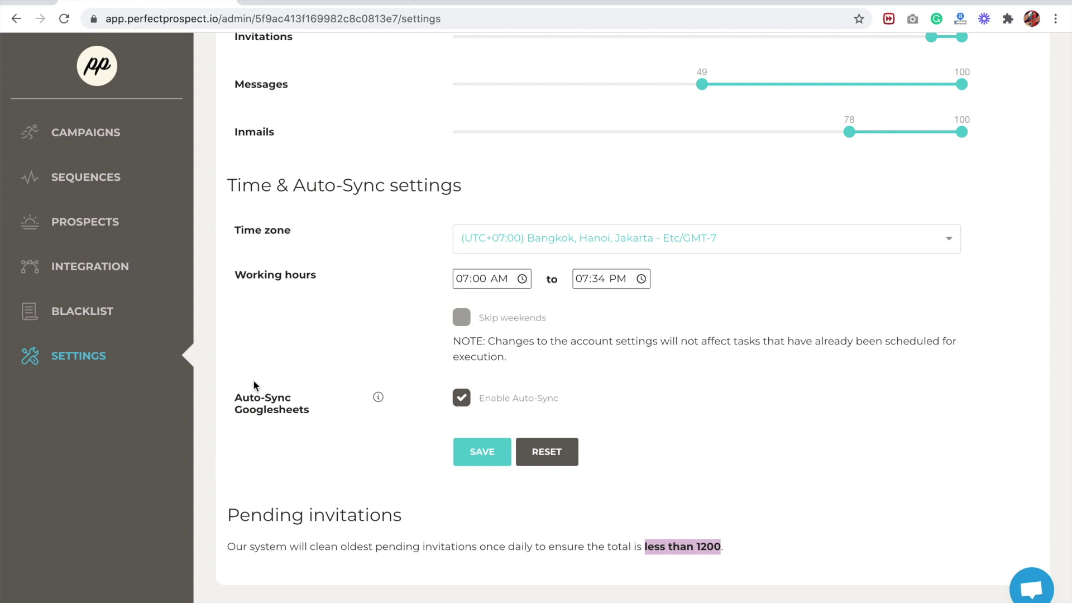
- Open the blacklist and examine where Sales Navigator profile URLs are entered
{"action": "left_click", "coordinate": [106, 314]}
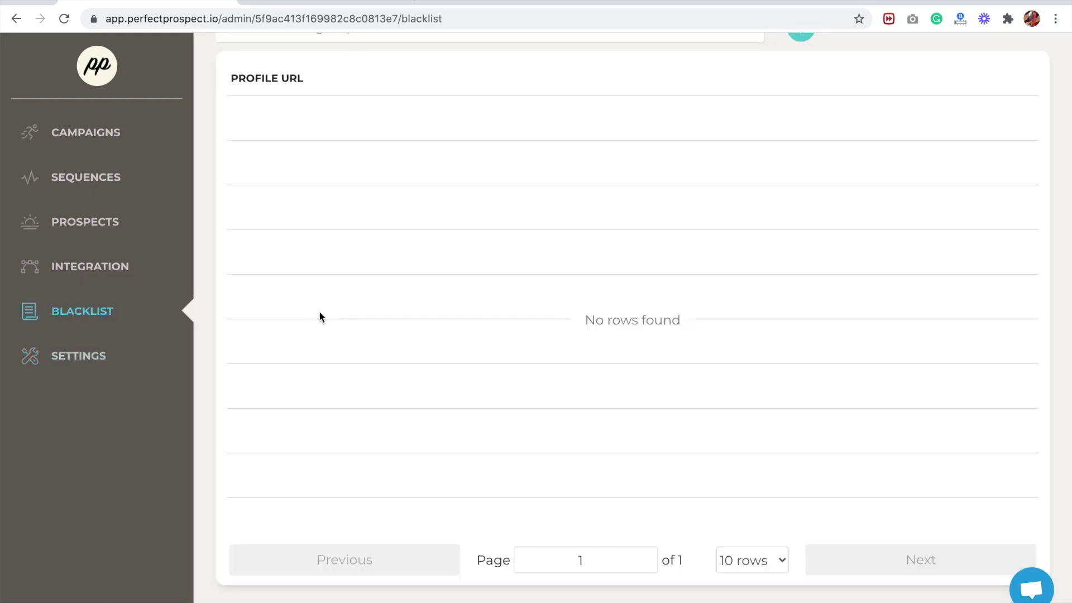
{"action": "left_click", "coordinate": [304, 152]}
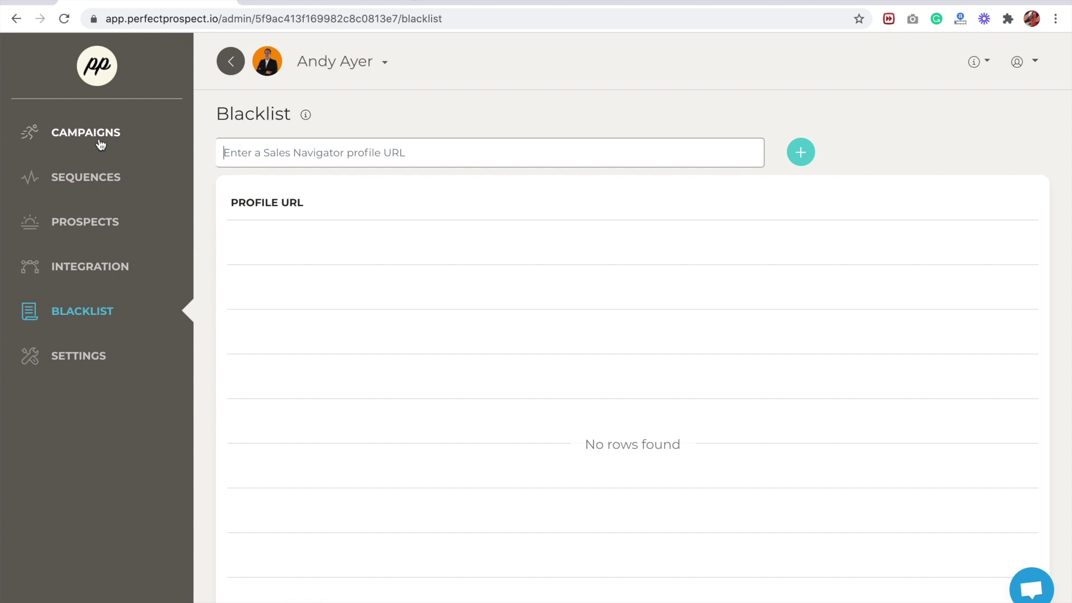
{"action": "left_click", "coordinate": [1031, 68]}
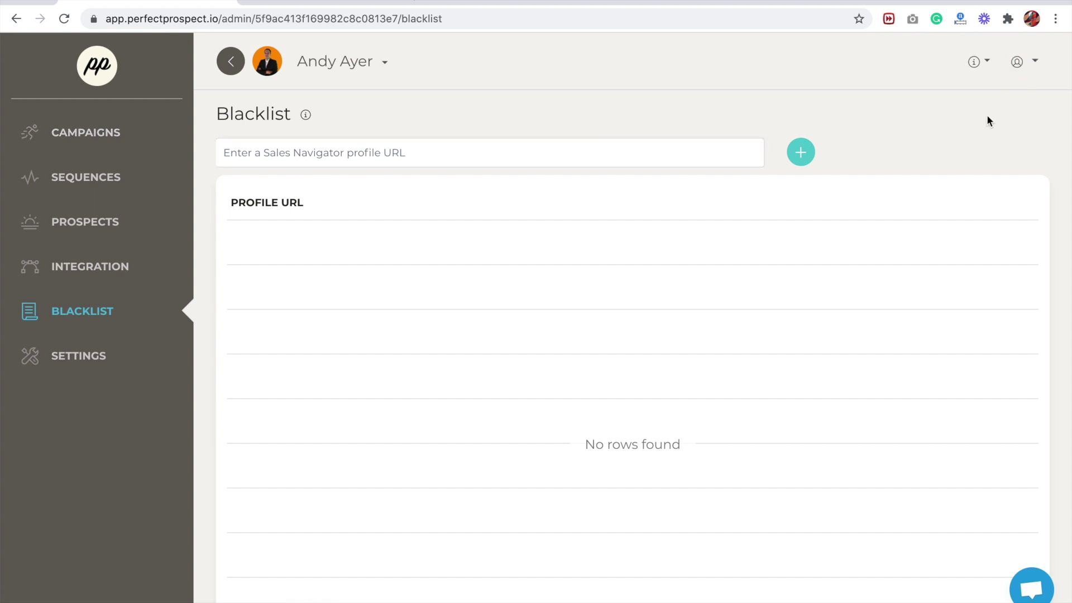
- View the support chat conversation and close it
{"action": "left_click", "coordinate": [1032, 591]}
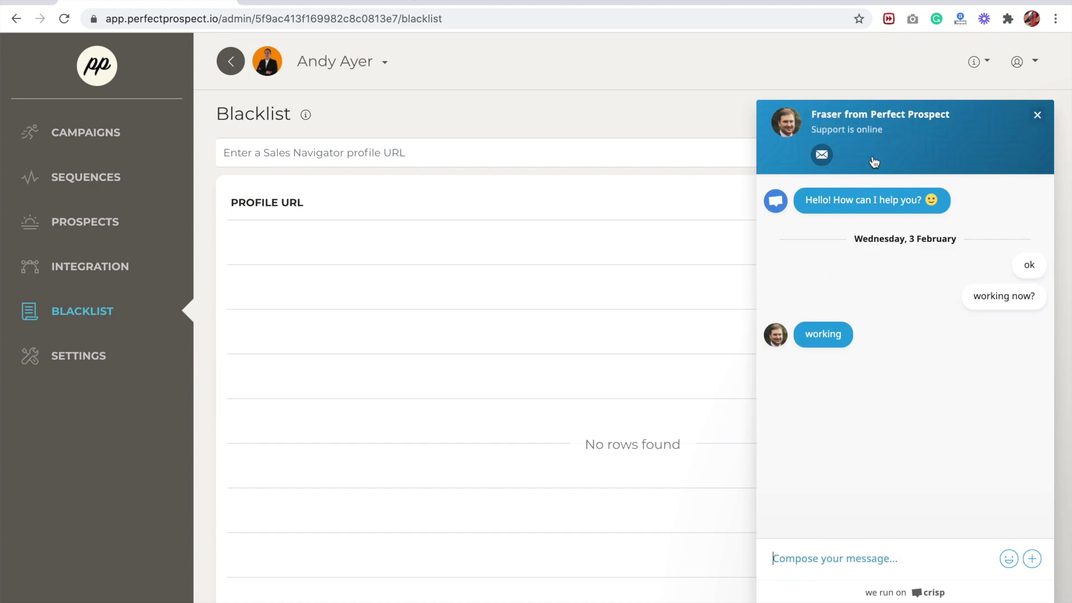
{"action": "left_click", "coordinate": [1038, 116]}
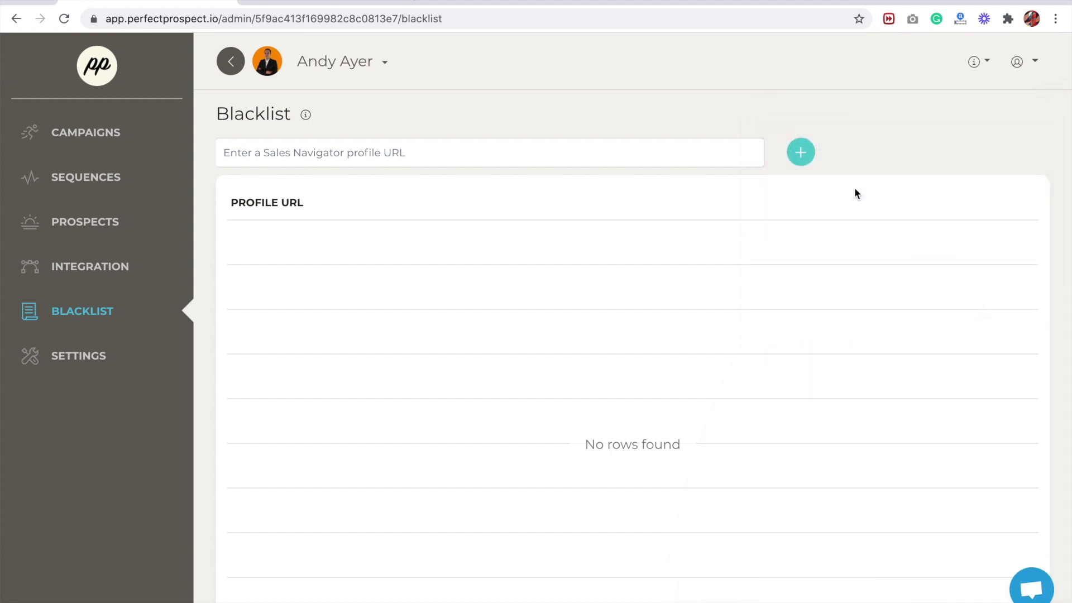